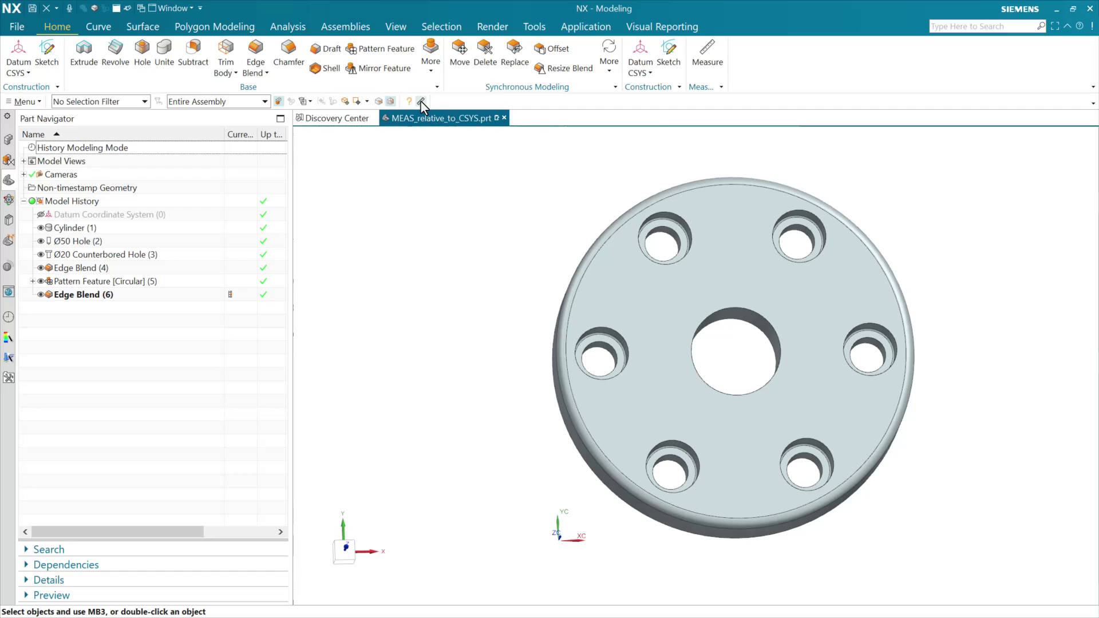
Open the Measure dialog on the flange and move it clear of the Part Navigator
left_click(420, 103)
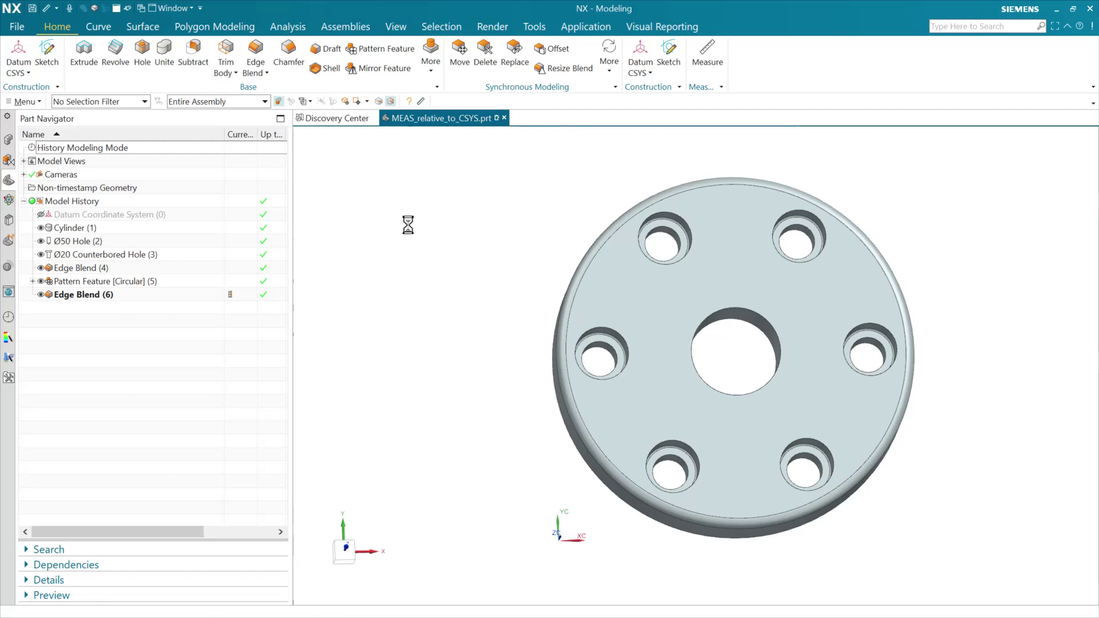
left_click_drag(203, 55, 385, 154)
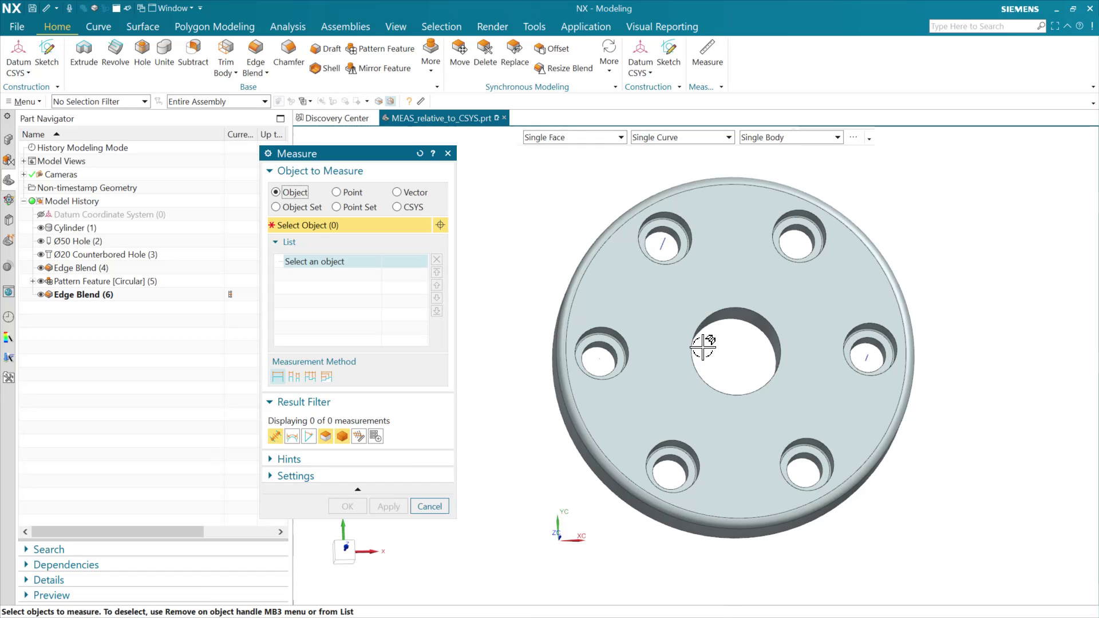
Set the Measure dialog's Reference CSYS setting to WCS
left_click(401, 476)
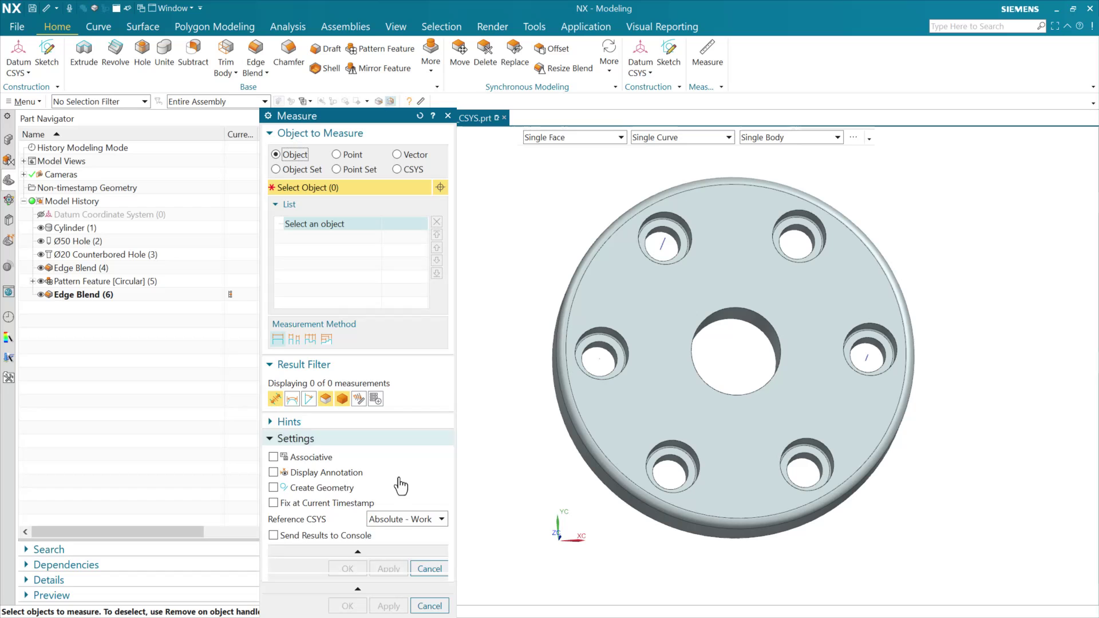
left_click(418, 493)
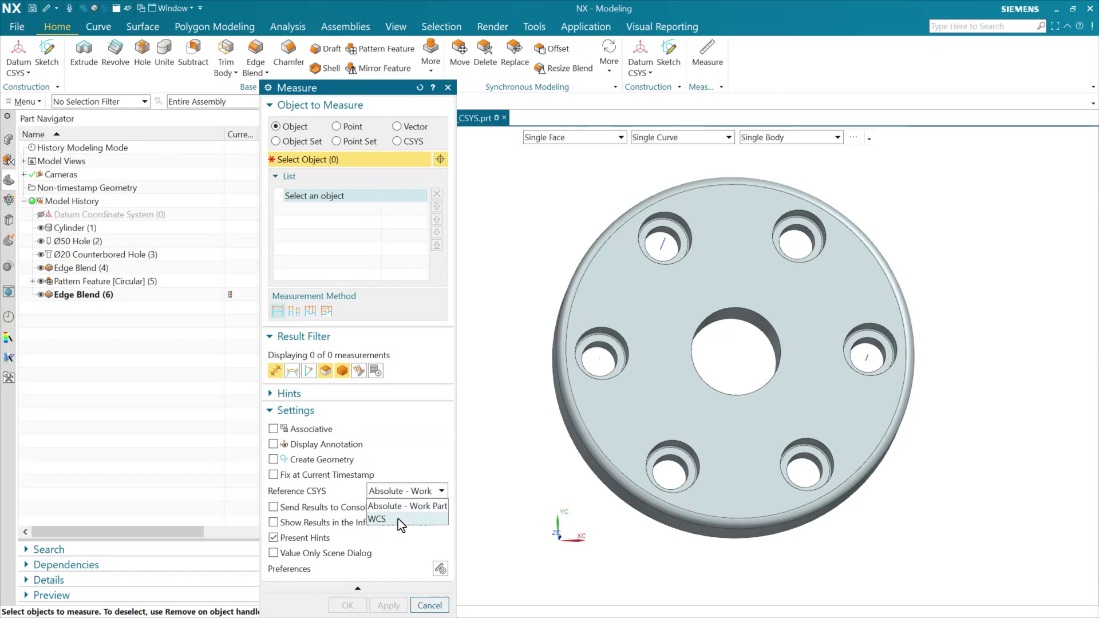
left_click(410, 520)
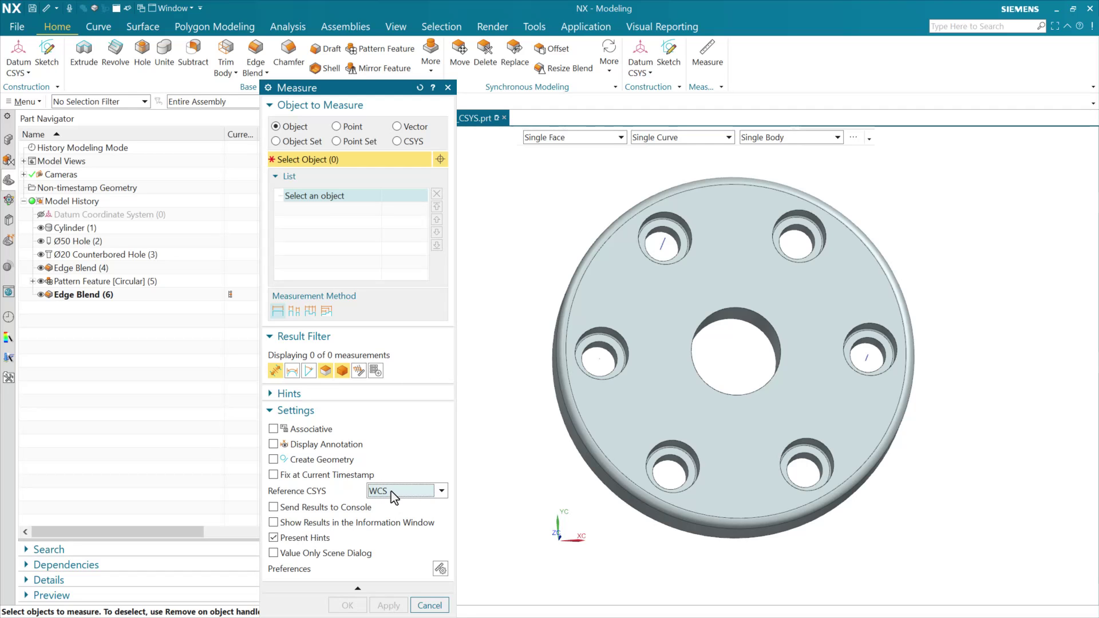
Close Measure and snap the WCS origin to the Ø50 bore's arc centre
double_click(555, 540)
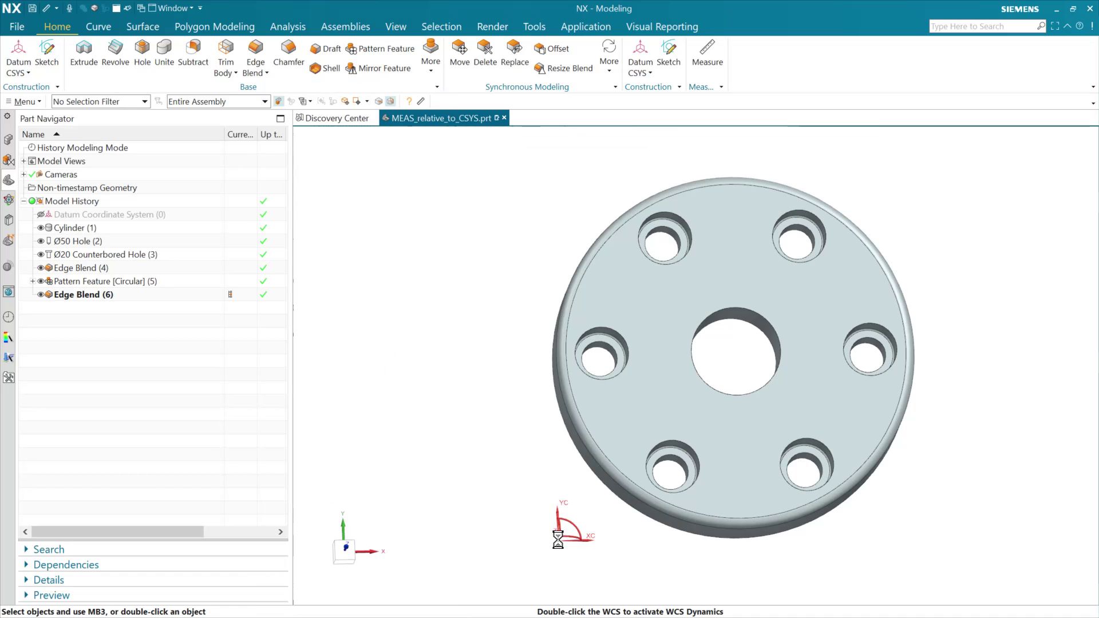
double_click(557, 538)
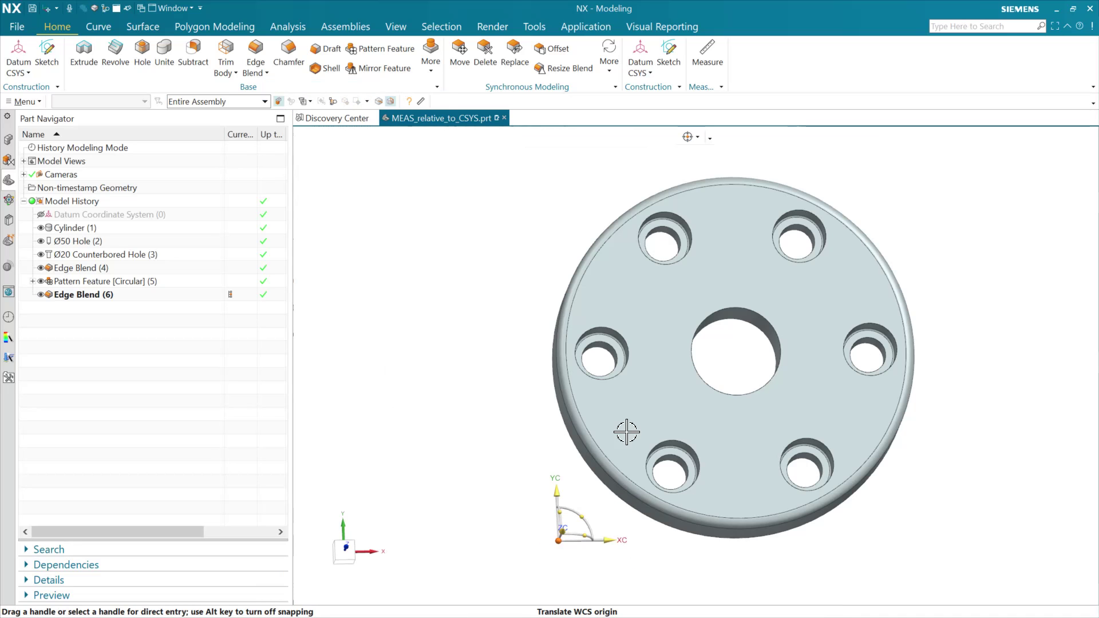
left_click(768, 314)
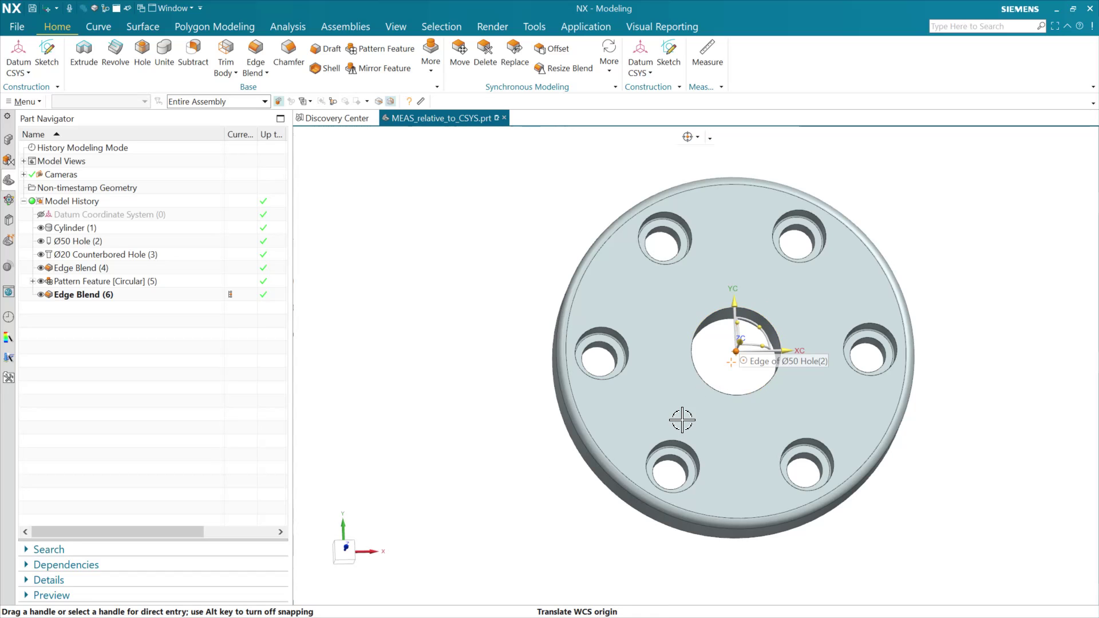
middle_click(476, 321)
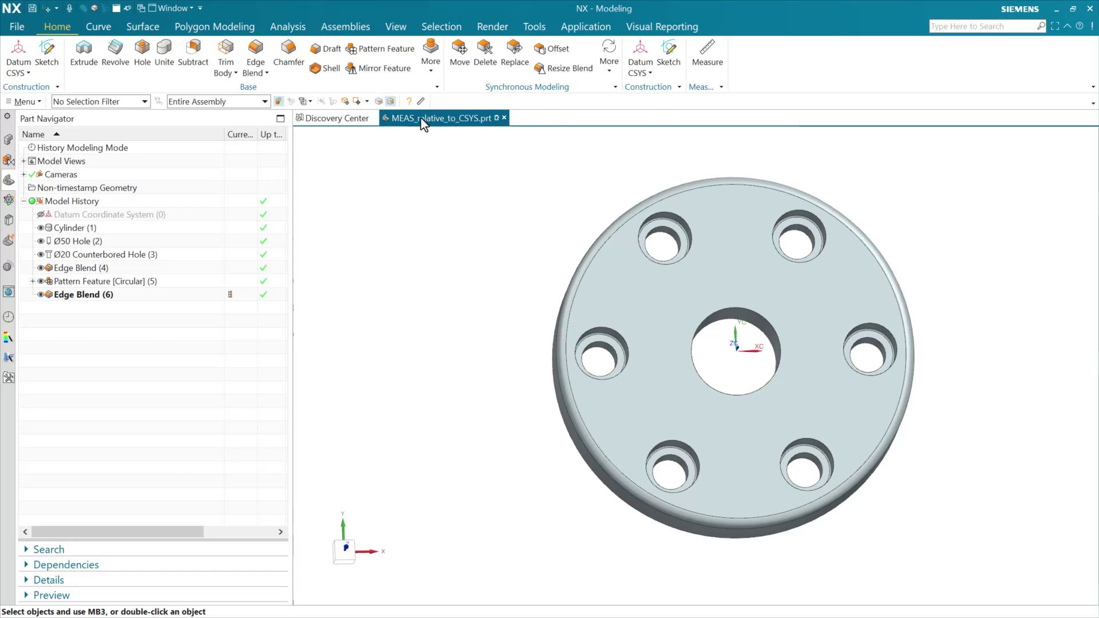
left_click(421, 100)
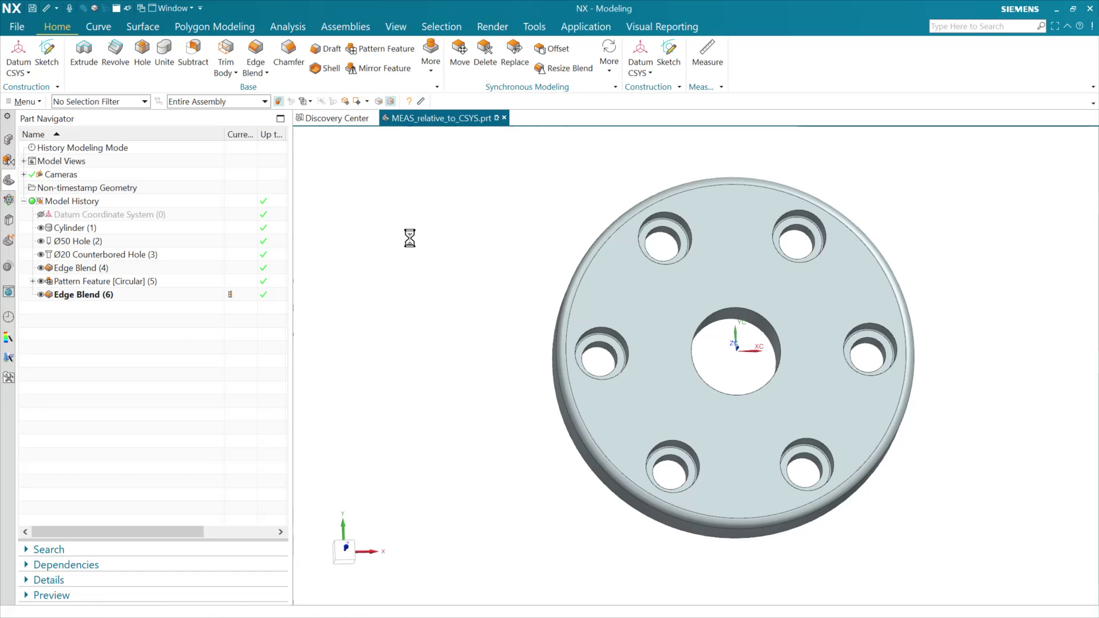
With Reference CSYS set to WCS, pick the right counterbored hole centre as a point, reading (75, 0, 0) mm
left_click(343, 410)
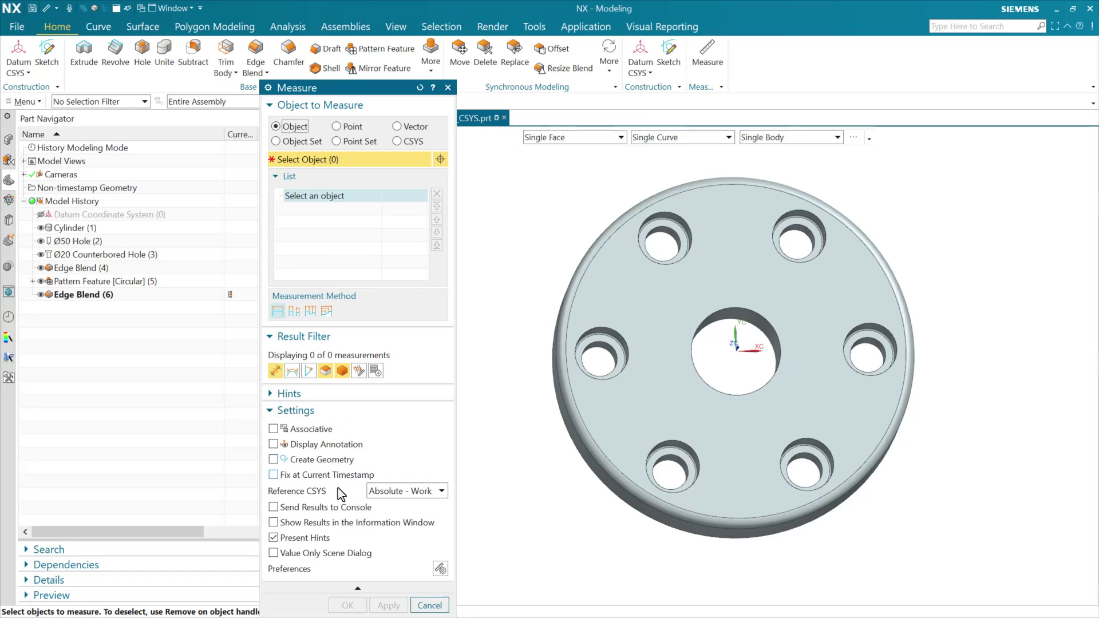
left_click(405, 490)
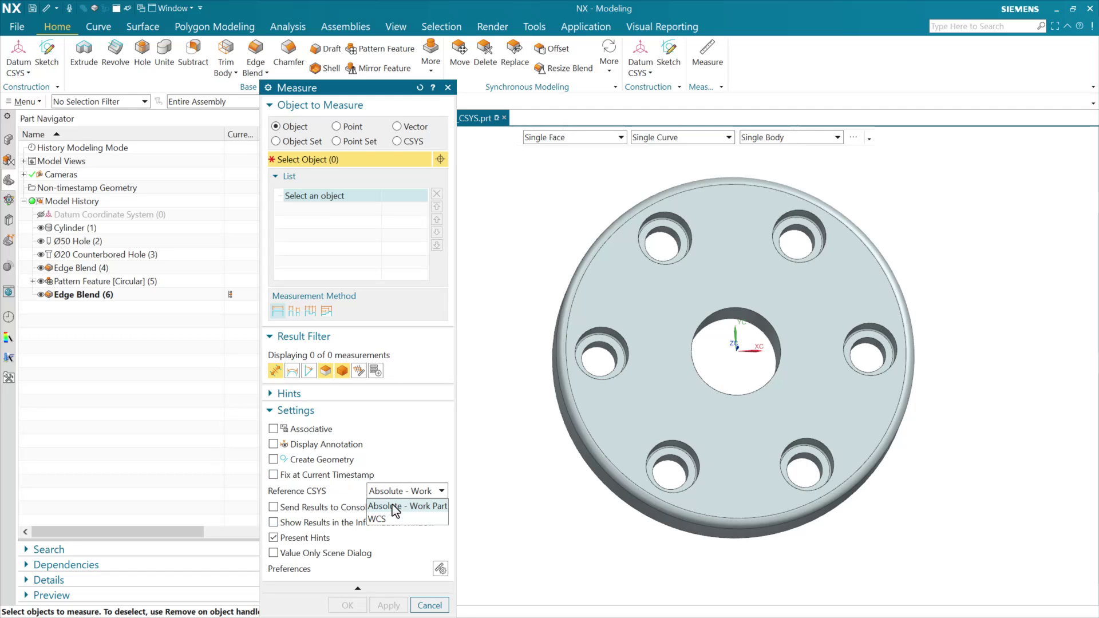
left_click(389, 521)
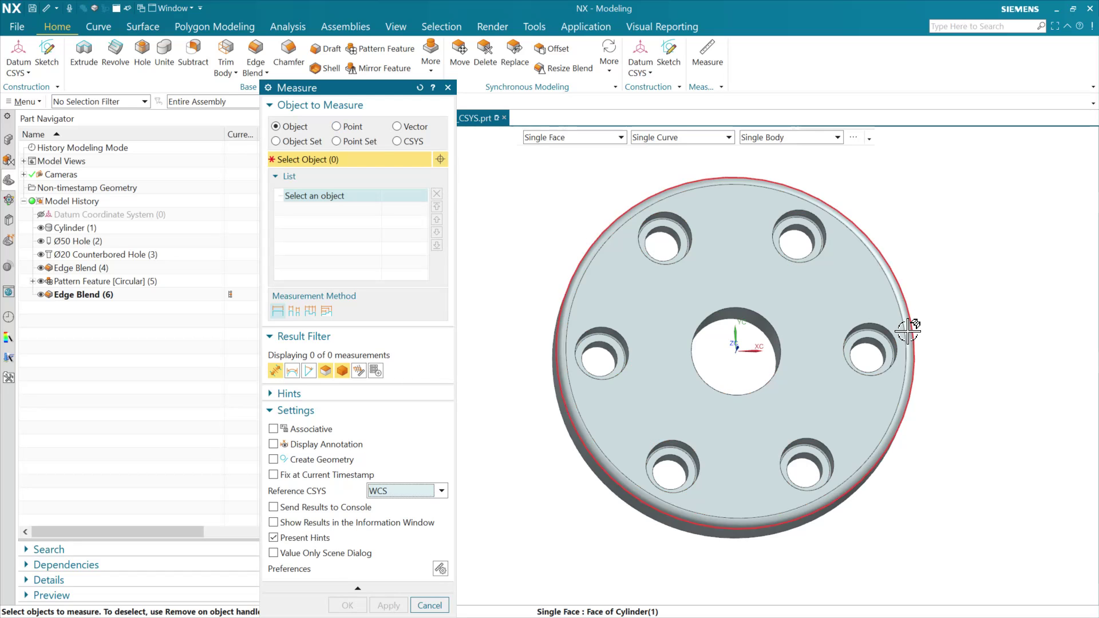
left_click(336, 126)
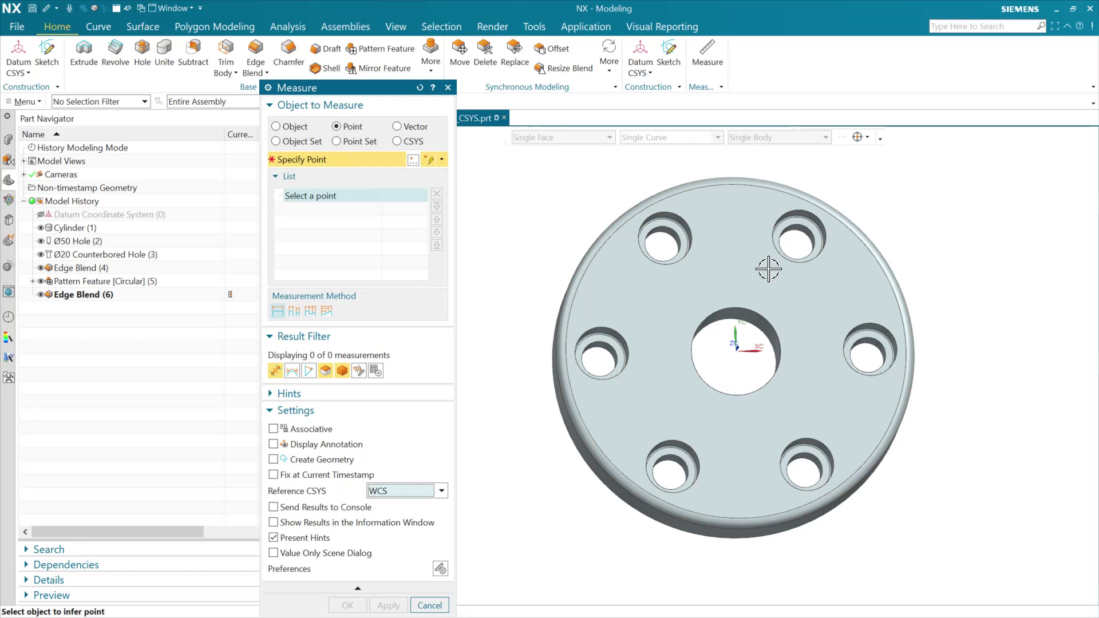
left_click(881, 328)
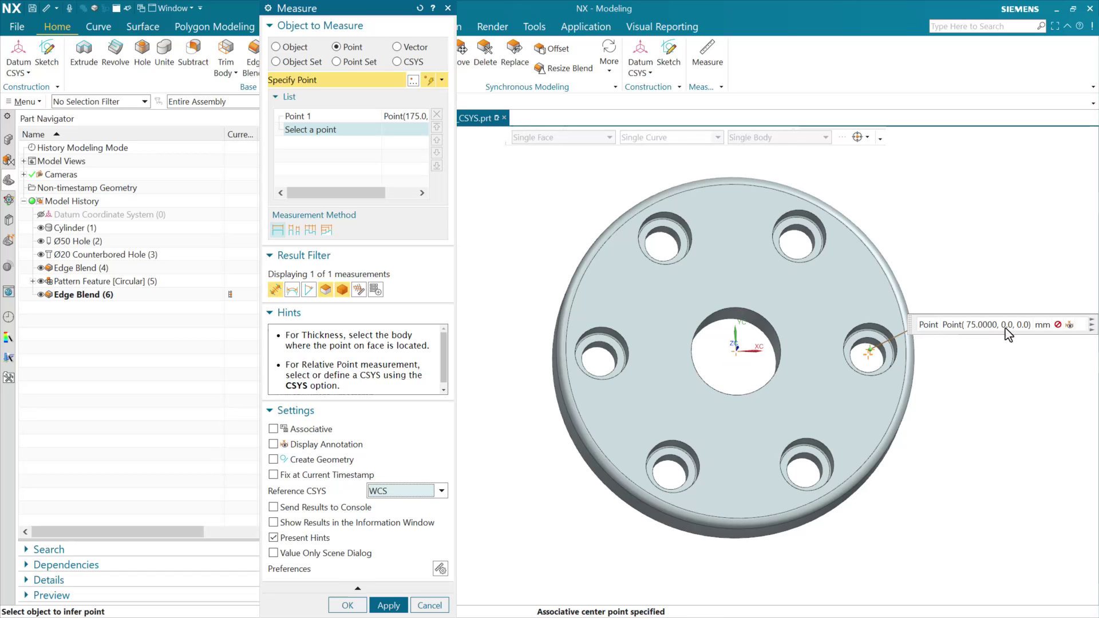
Check the result's warning, then cancel the unsaveable WCS-based point measurement
middle_click_drag(989, 444, 827, 372)
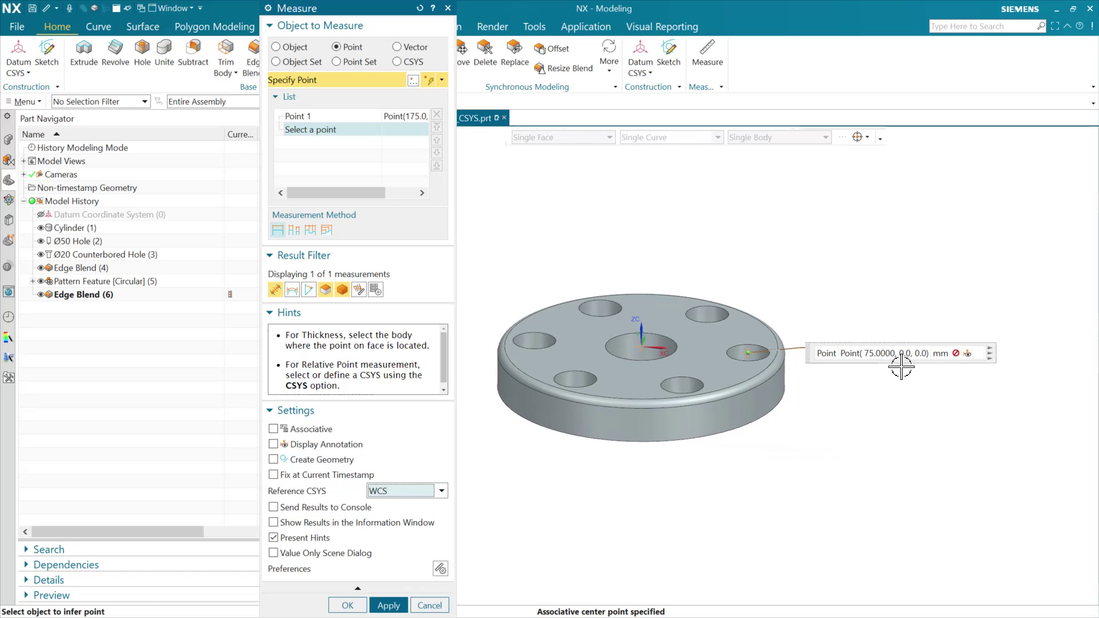
mouse_move(952, 358)
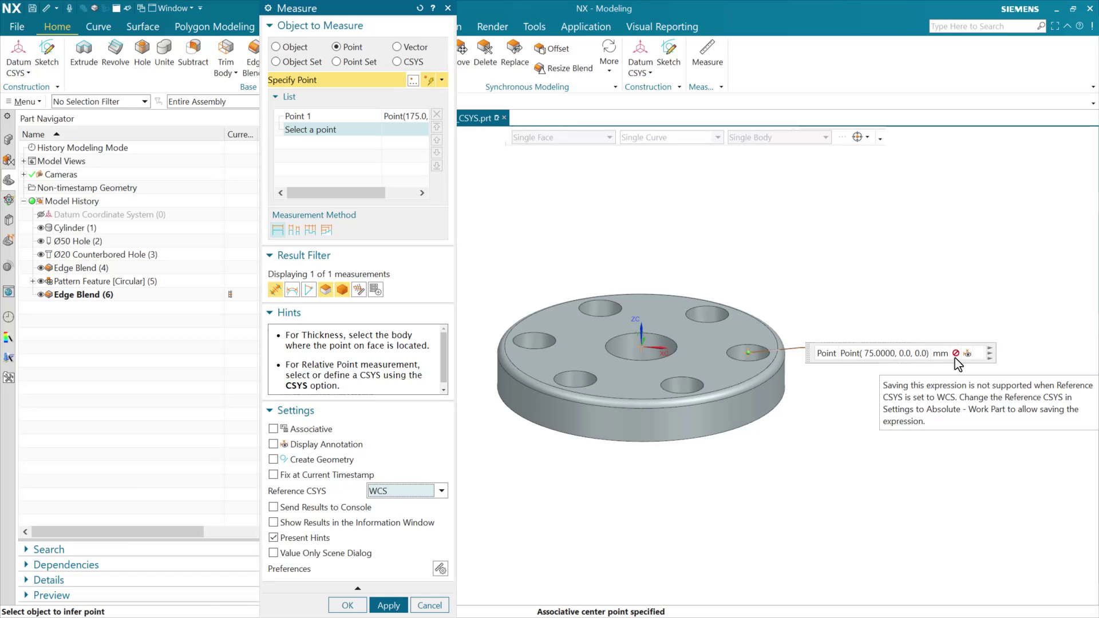
left_click(665, 477)
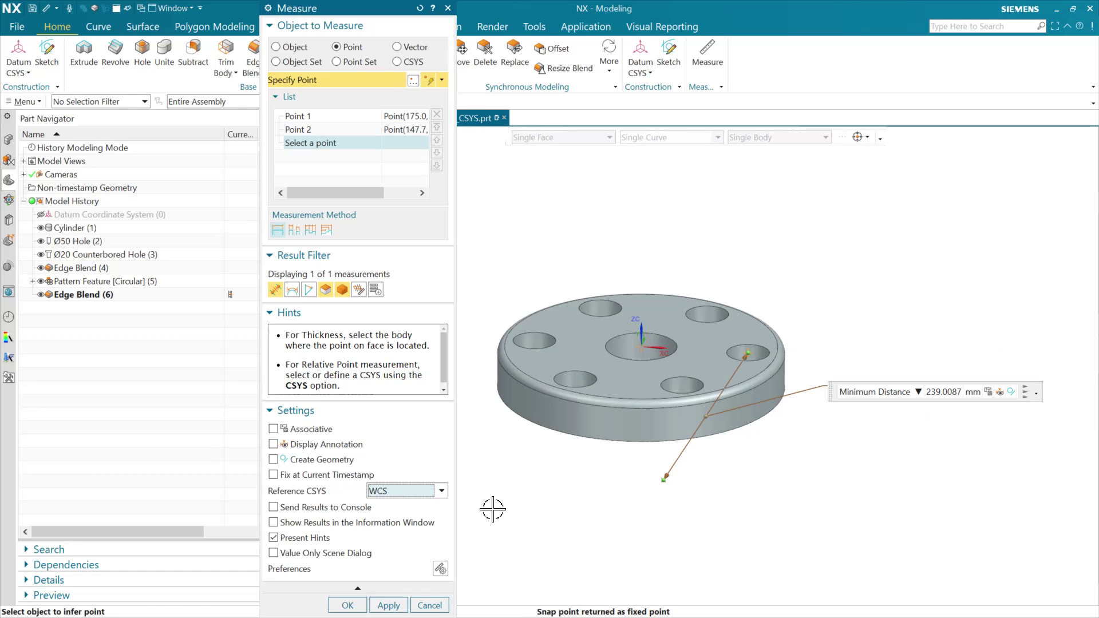
left_click(428, 605)
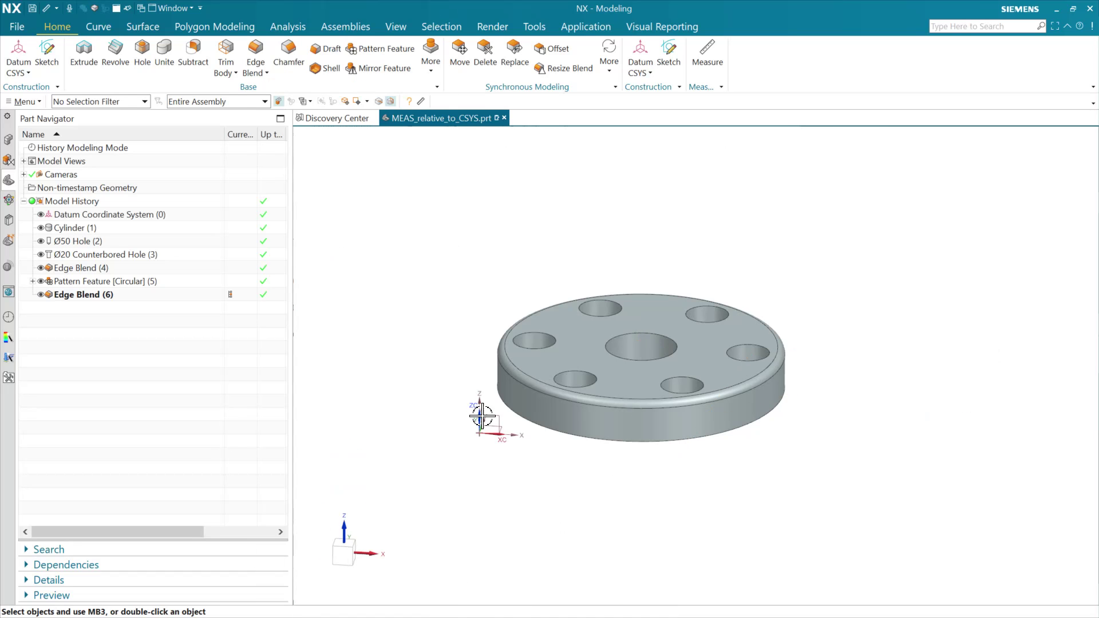
Start a new Datum CSYS and place its origin at the centre bore
middle_click_drag(427, 378, 431, 404)
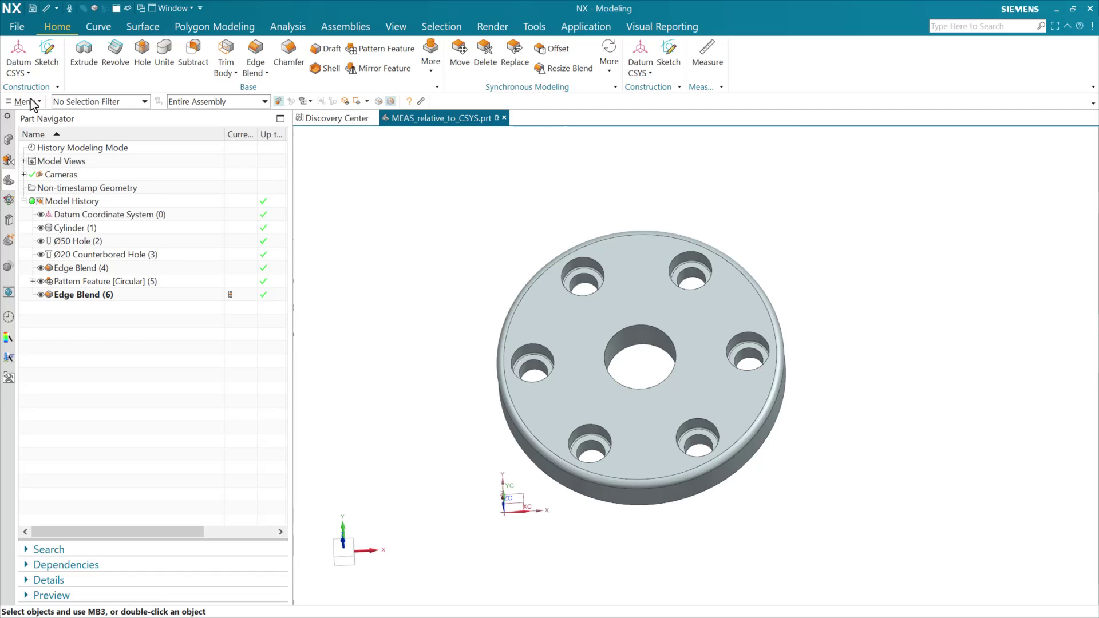
left_click(19, 51)
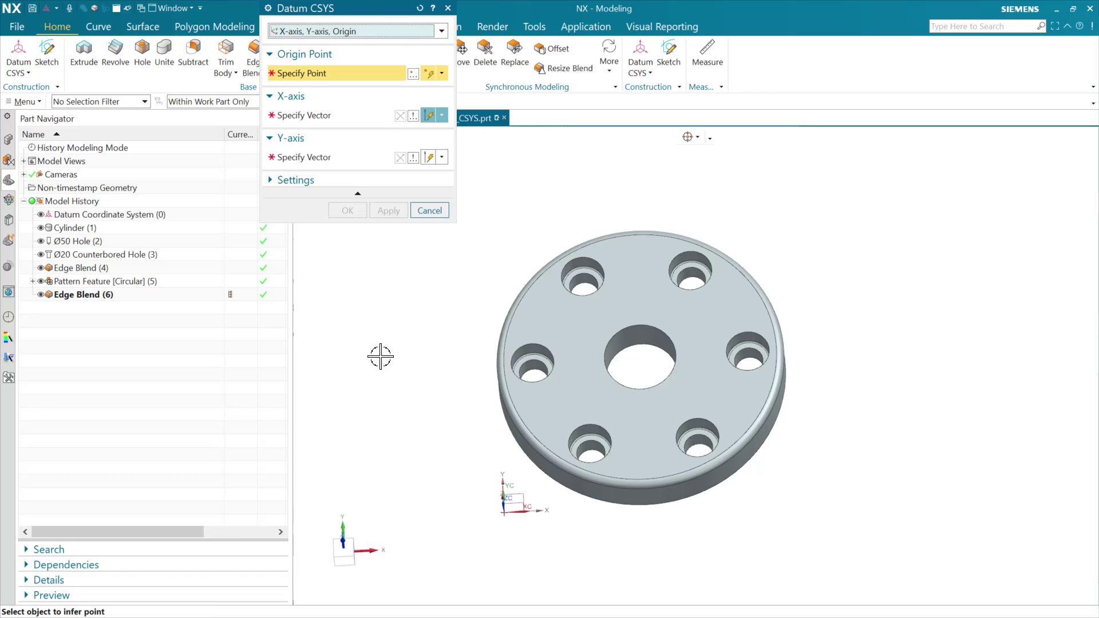
left_click_drag(373, 16, 348, 152)
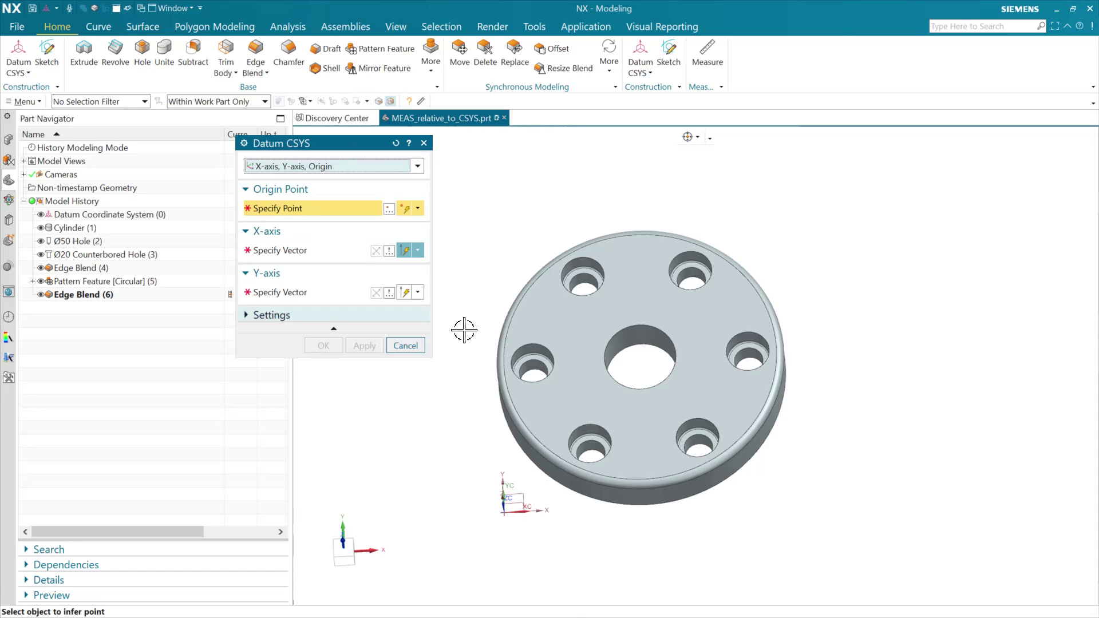
left_click(644, 320)
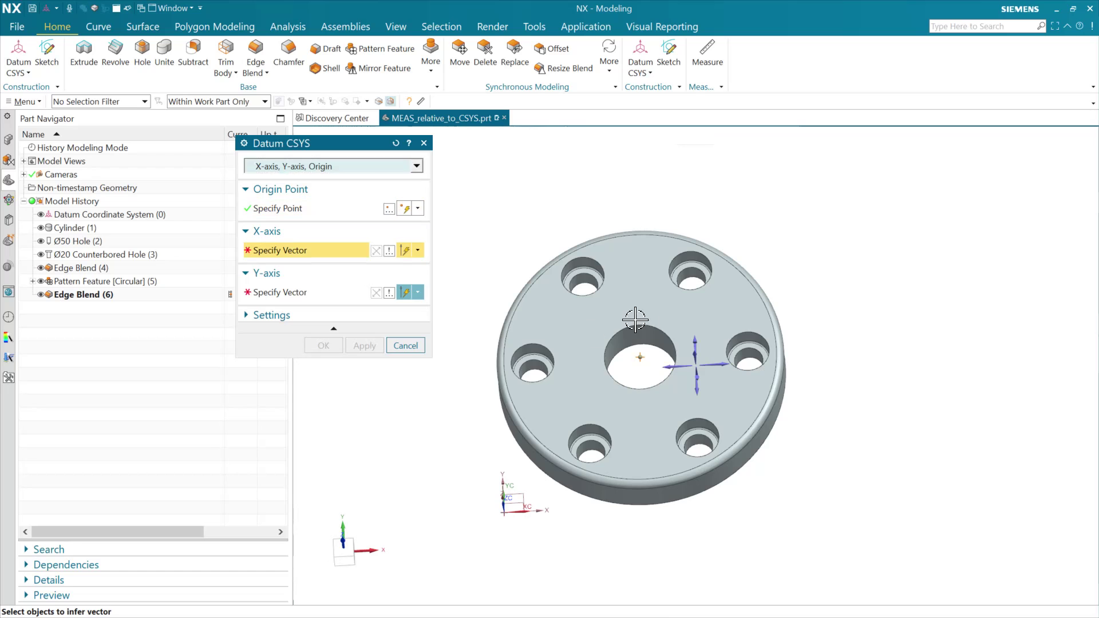
Set the datum's X and Y axis directions, create Datum Coordinate System (11), then clear the selection
middle_click_drag(449, 474, 437, 414)
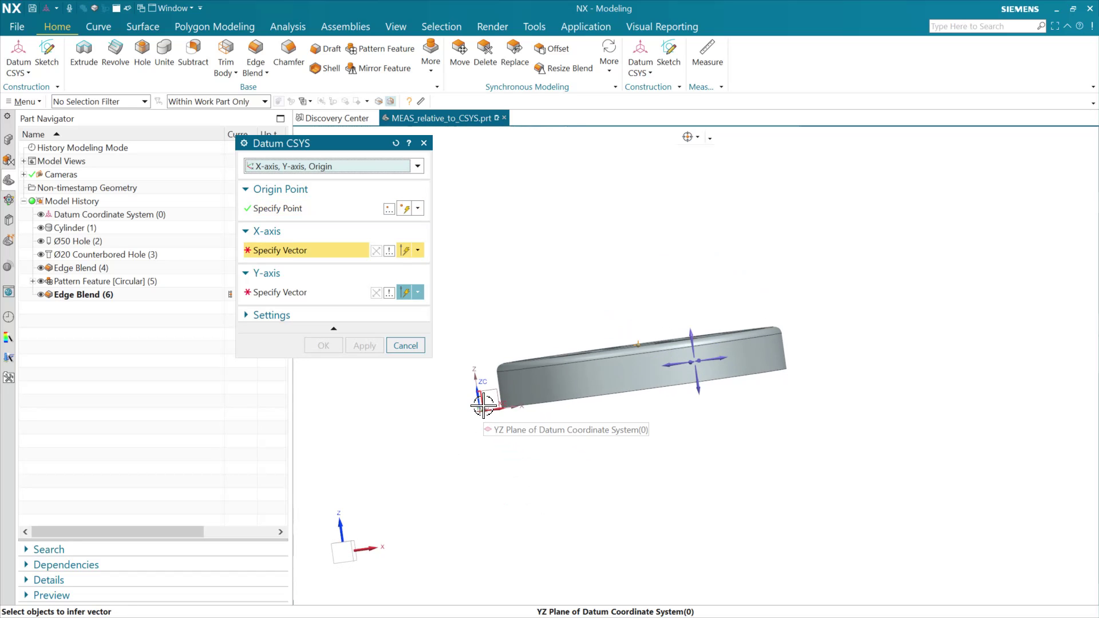
middle_click_drag(492, 319, 593, 342)
middle_click_drag(544, 244, 578, 296)
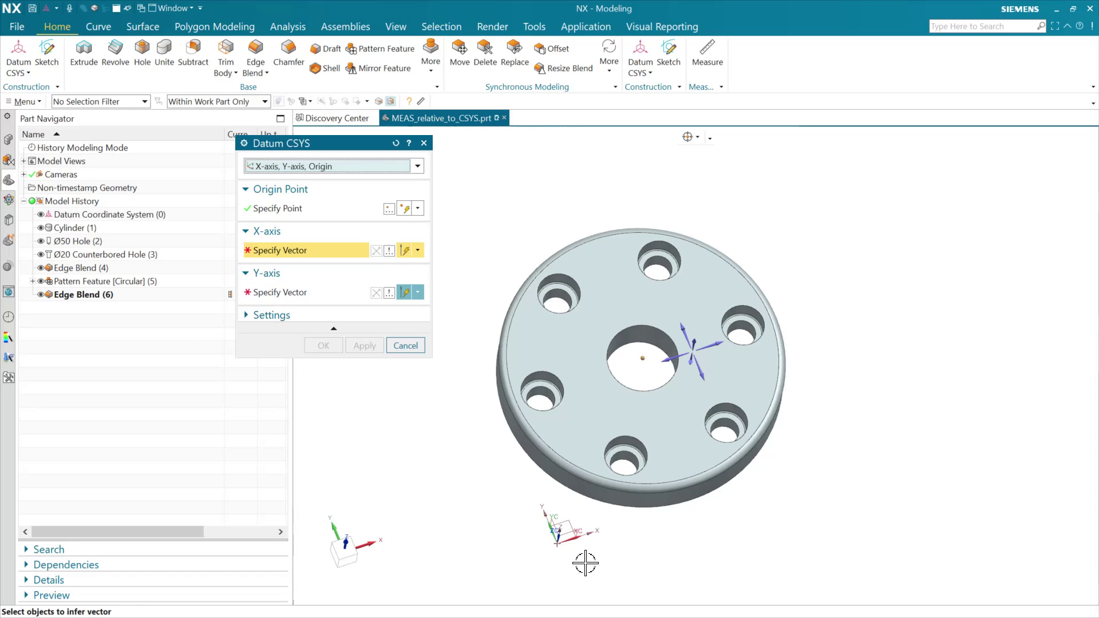
mouse_move(633, 561)
middle_mouse_down()
mouse_move(618, 535)
mouse_move(624, 575)
middle_mouse_up()
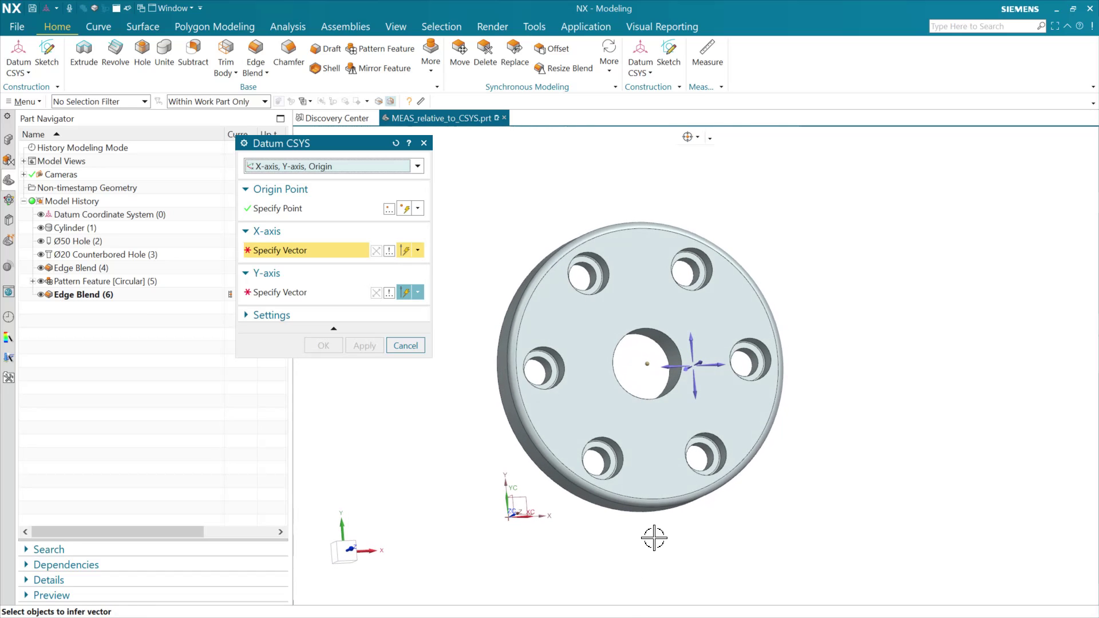
left_click(692, 342)
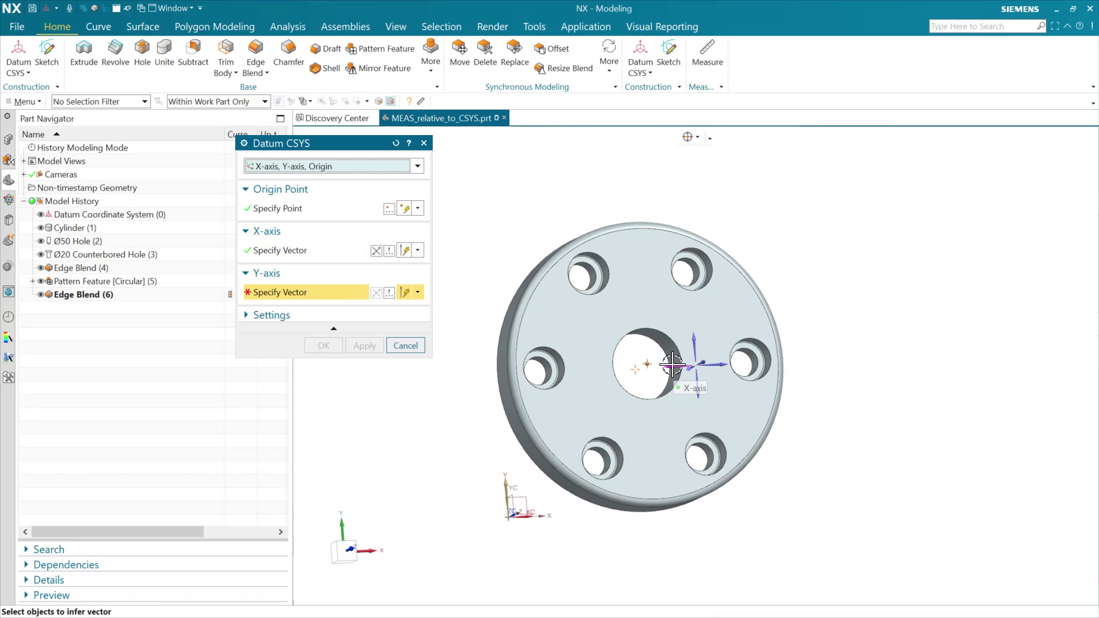
left_click(672, 364)
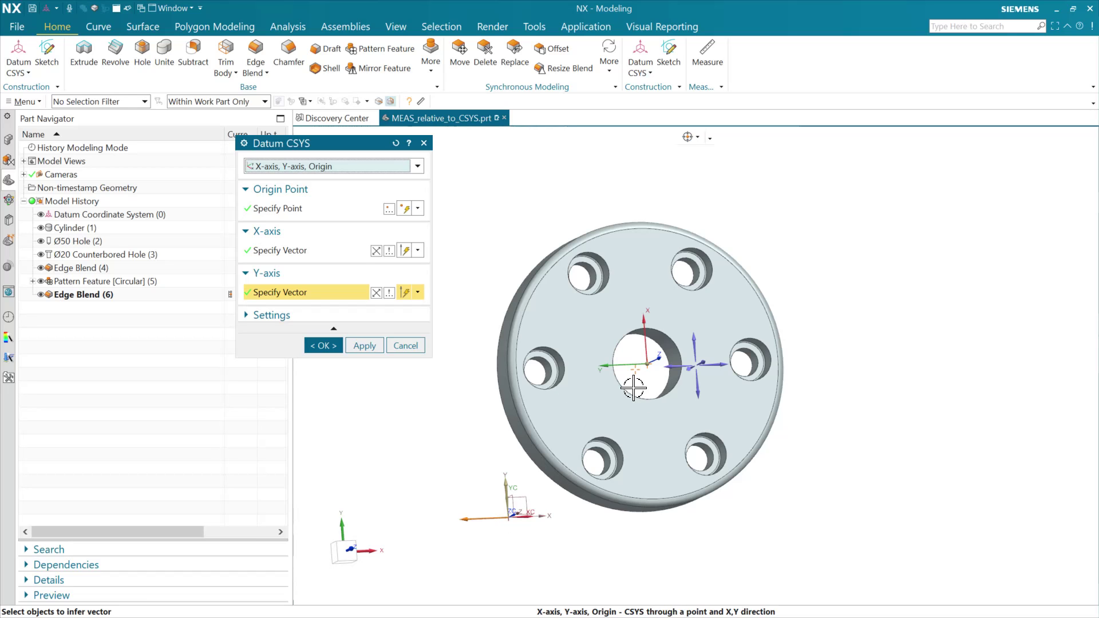
left_click(323, 346)
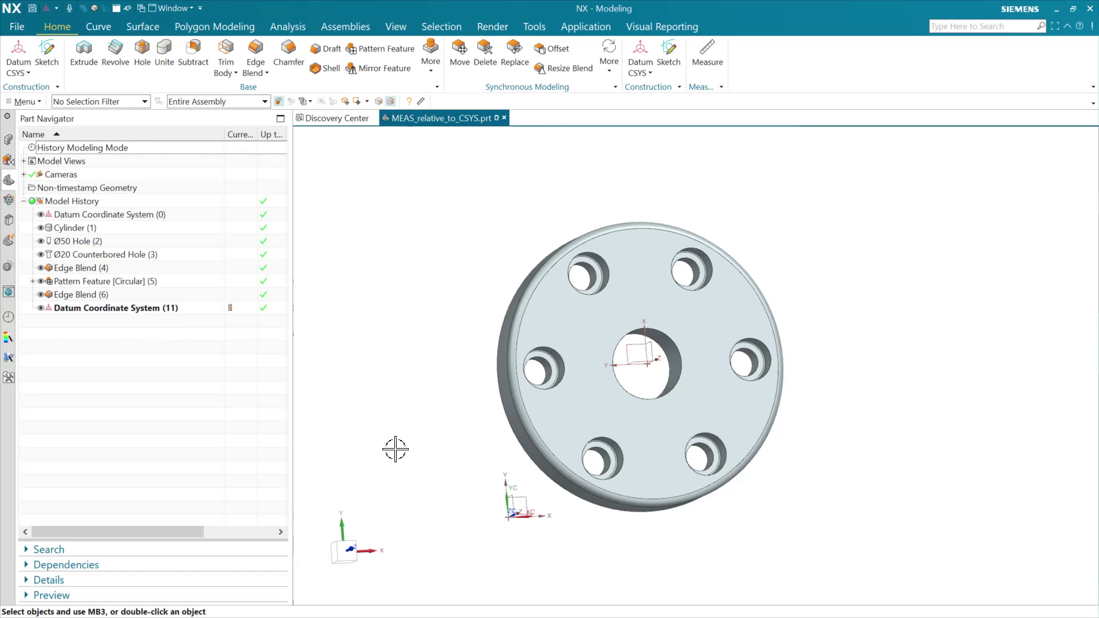
left_click(174, 309)
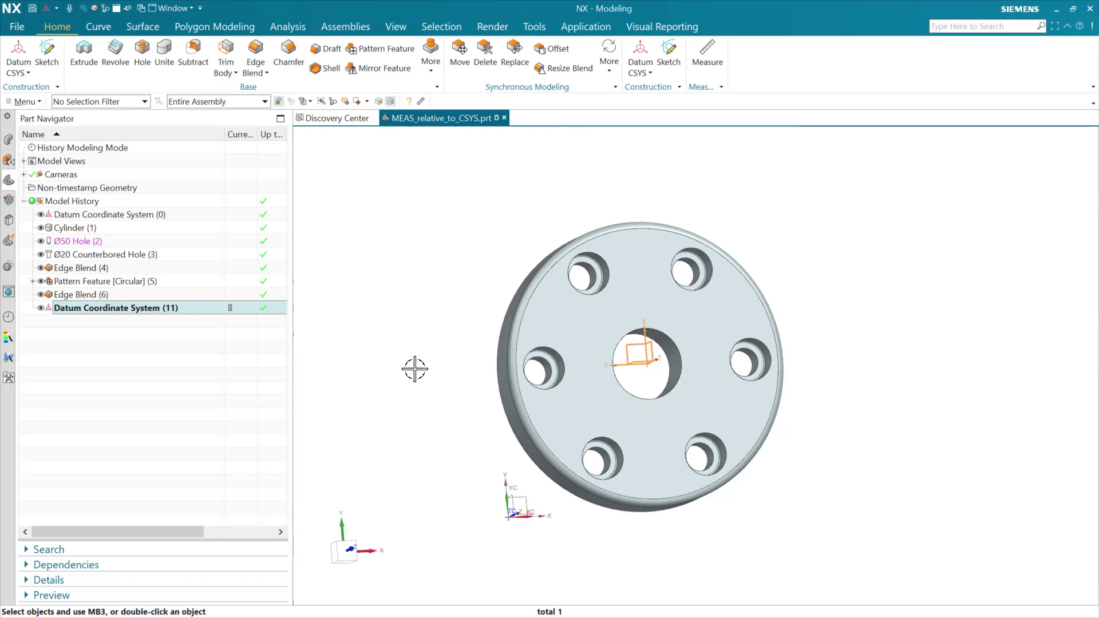
key("Escape")
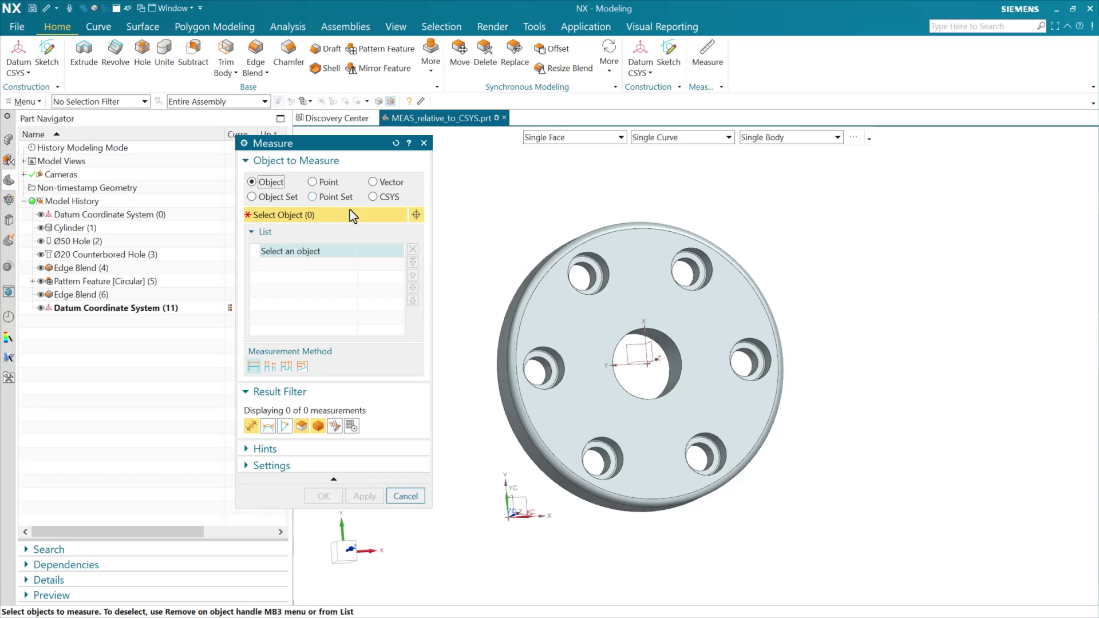
Measure the right hole's arc centre as a point, reading (175, 100, 30) mm
left_click(312, 182)
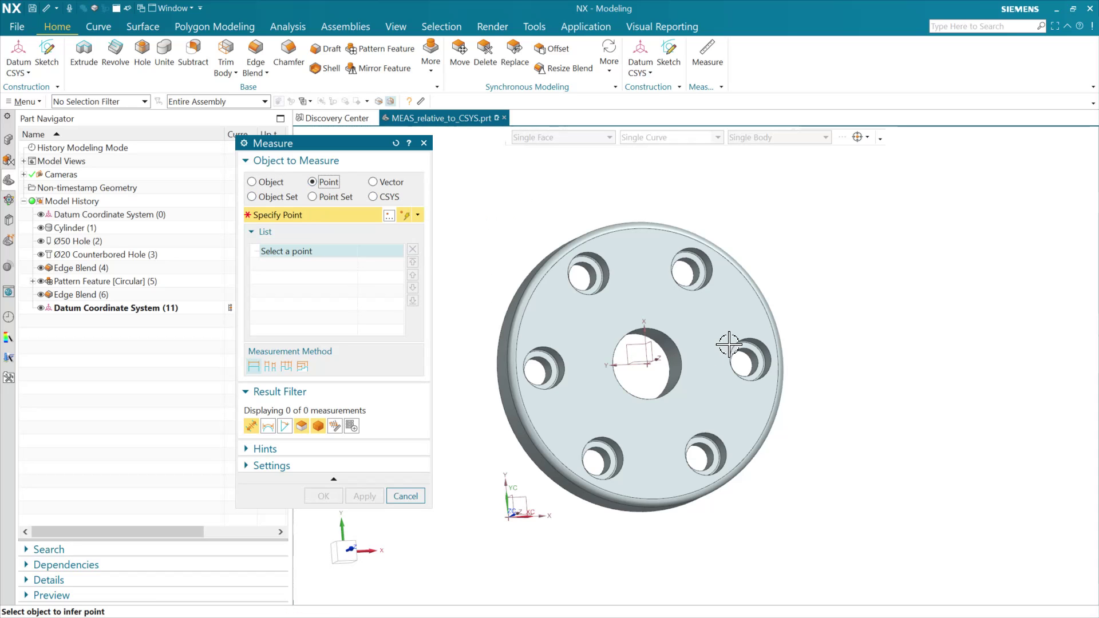
left_click(764, 346)
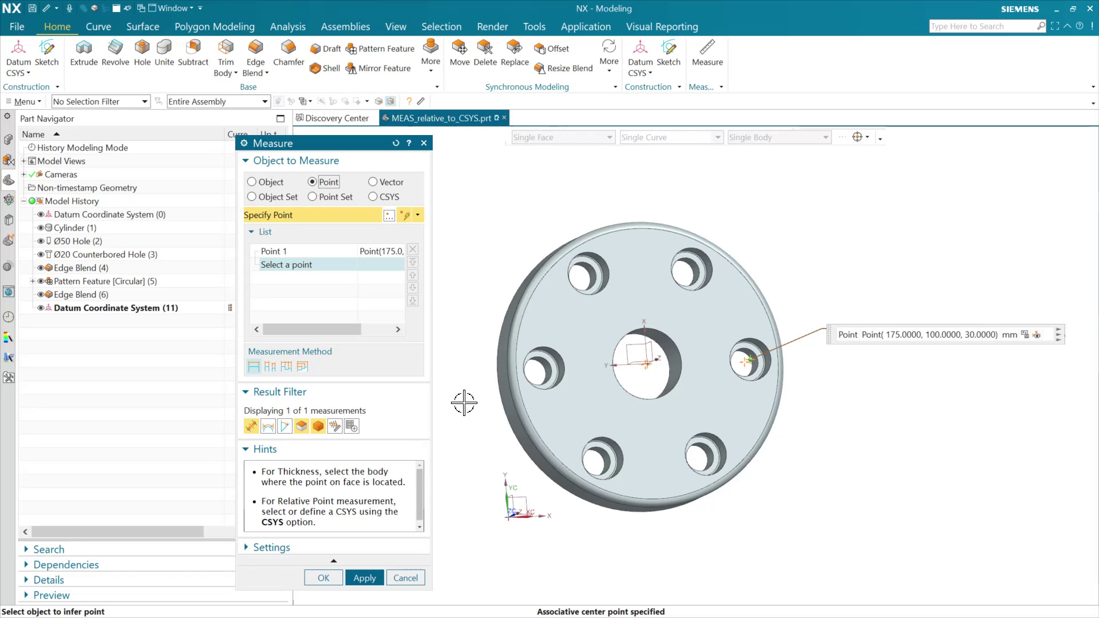
middle_click_drag(928, 464, 901, 399)
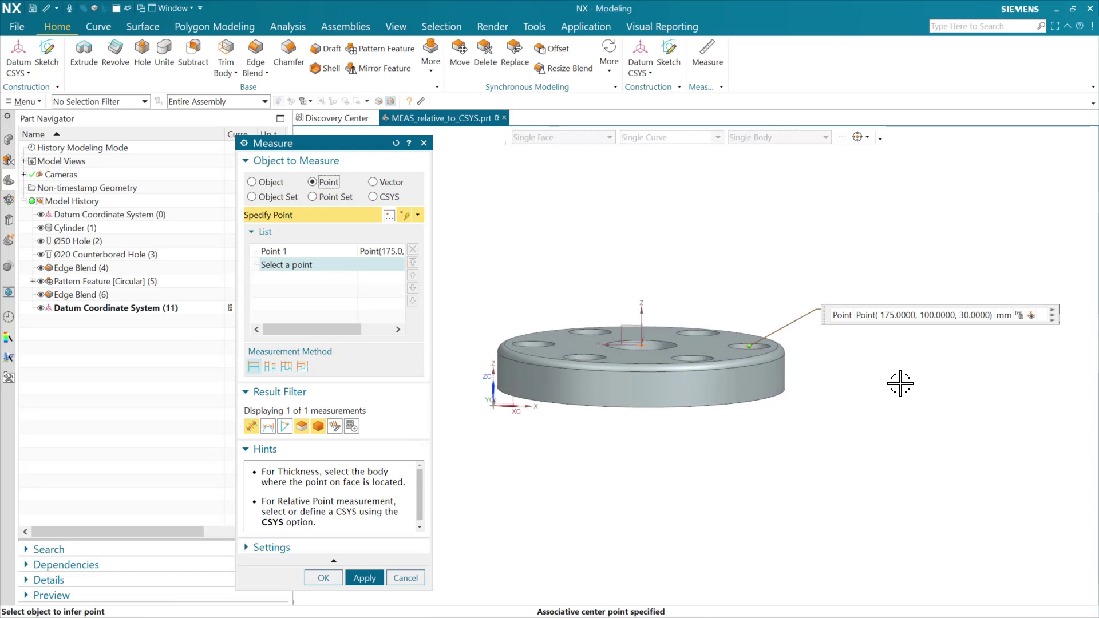
middle_click_drag(911, 395, 918, 468)
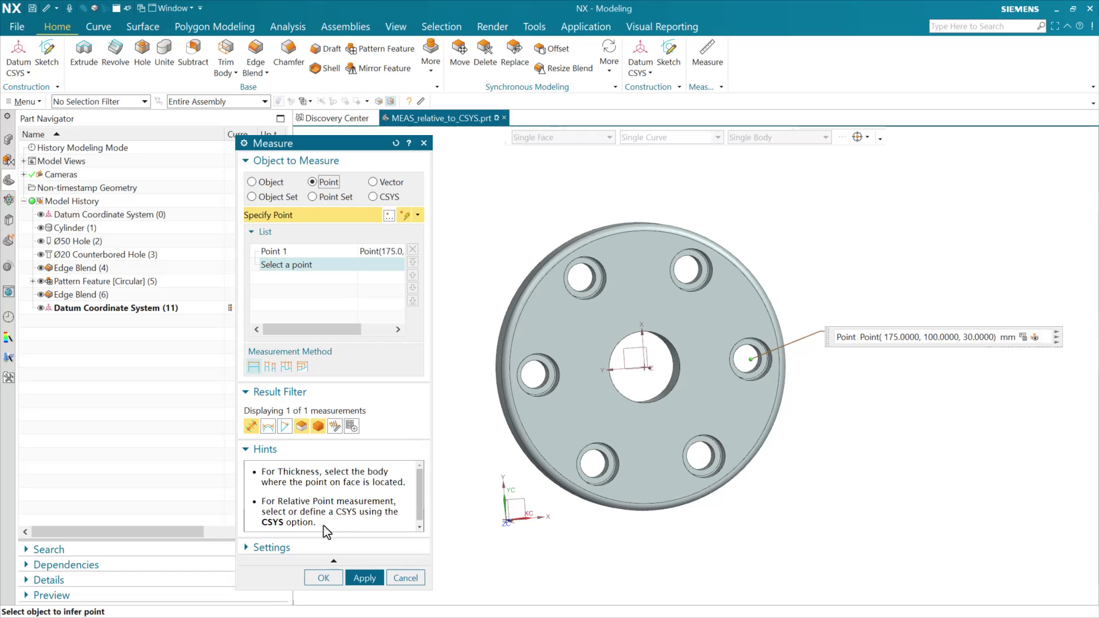
Use Datum Coordinate System (11) as the measurement CSYS, so the point reads (0, -75, 0) mm
left_click(374, 197)
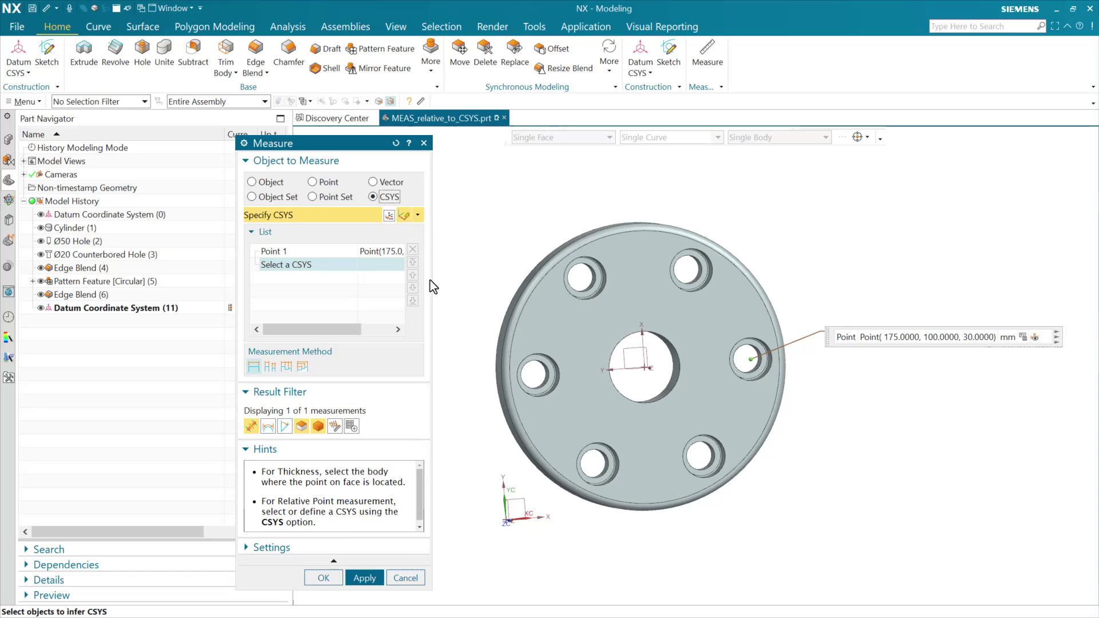
left_click(646, 365)
scroll(646, 367, "down", 4)
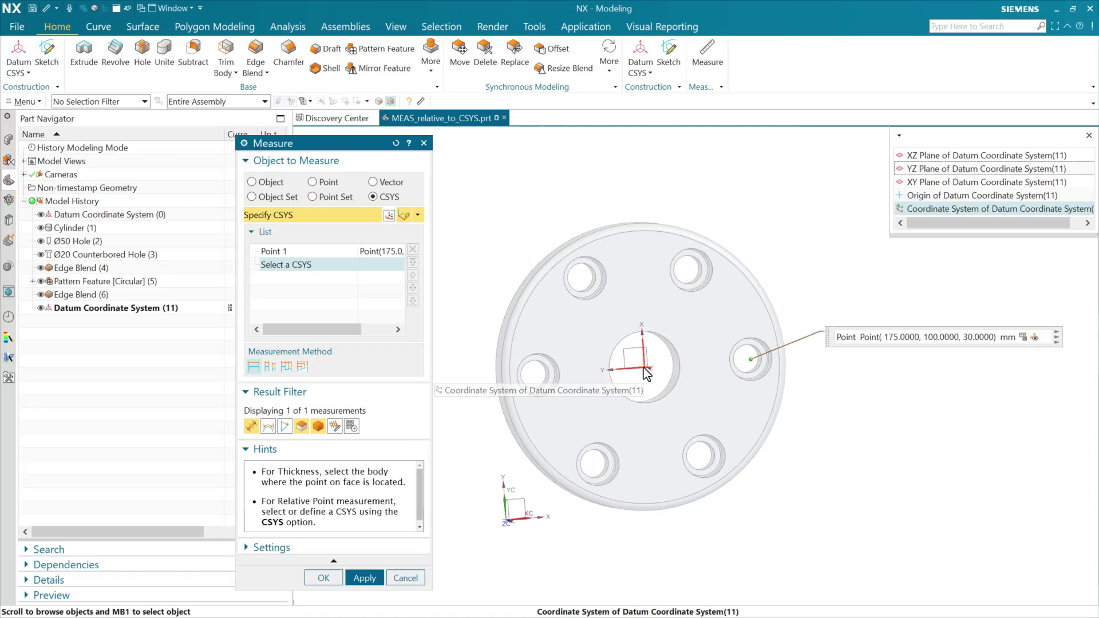
scroll(646, 373, "up", 3)
scroll(644, 372, "down", 2)
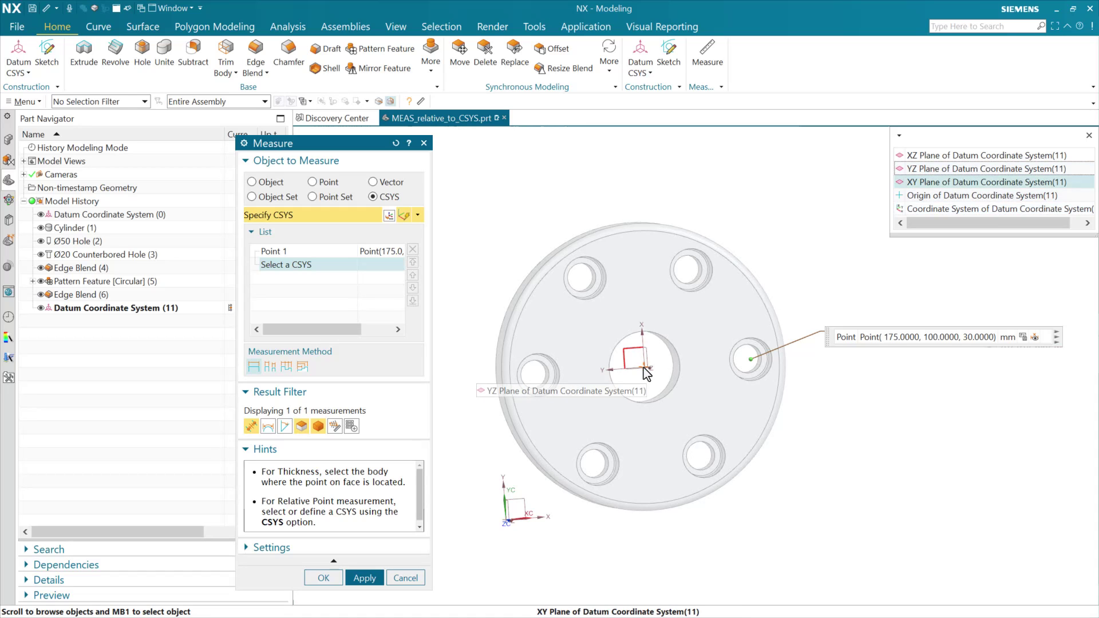
scroll(641, 370, "down", 1)
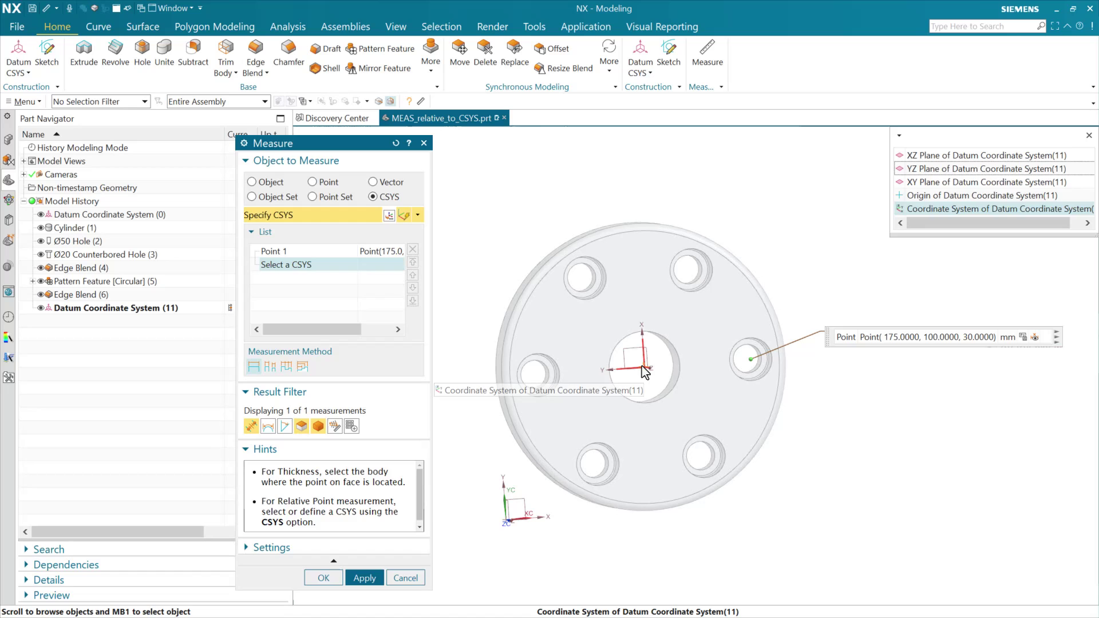
left_click(645, 372)
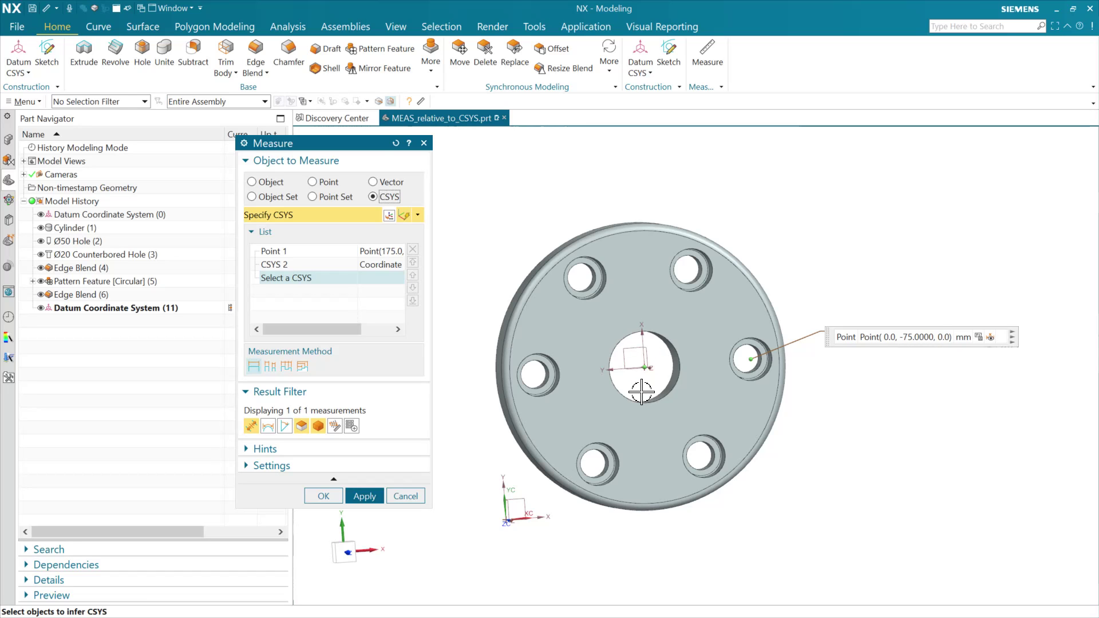
Orient the view along the datum axes and switch to the From Reference Object method
middle_click_drag(653, 385, 571, 349)
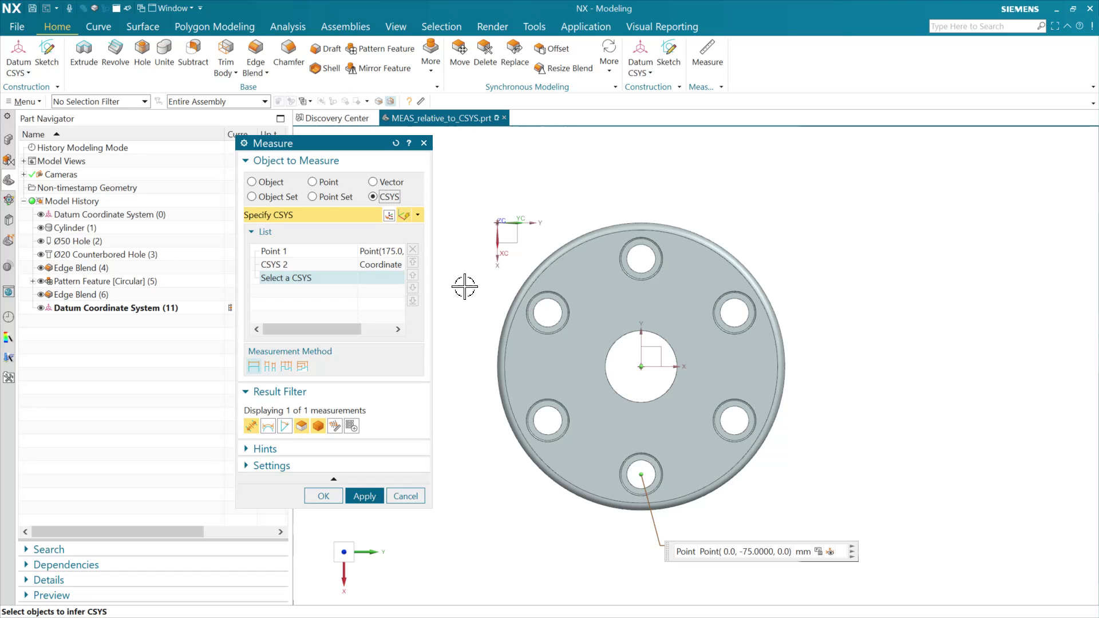
left_click(302, 369)
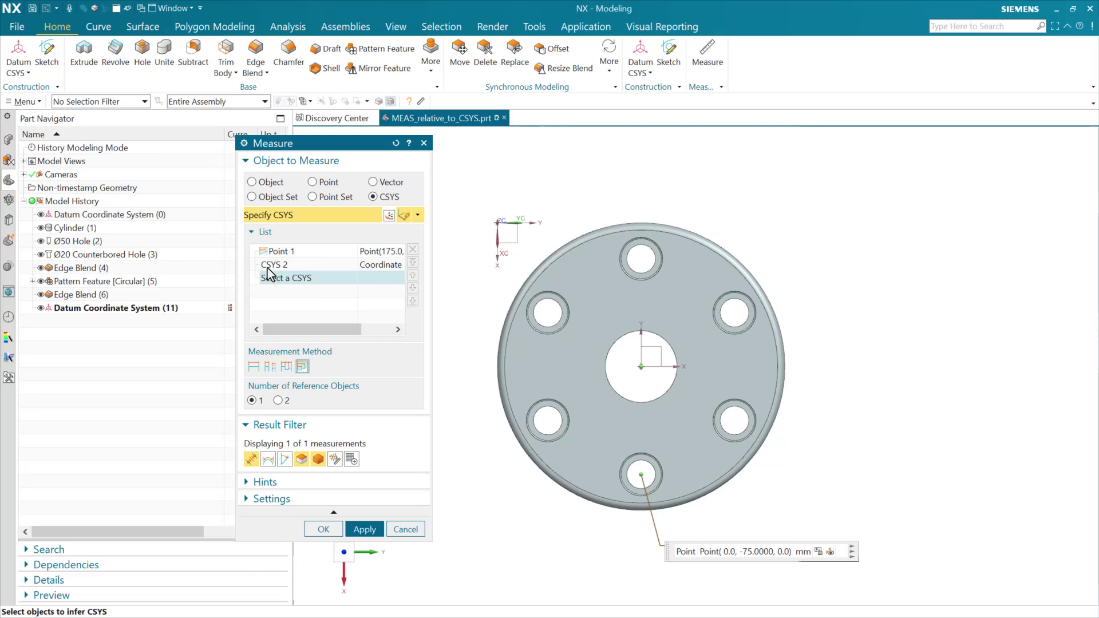
Add the top-right and right hole centres as points (129.9038 and 75.0000 mm), then select CSYS 2
left_click(313, 184)
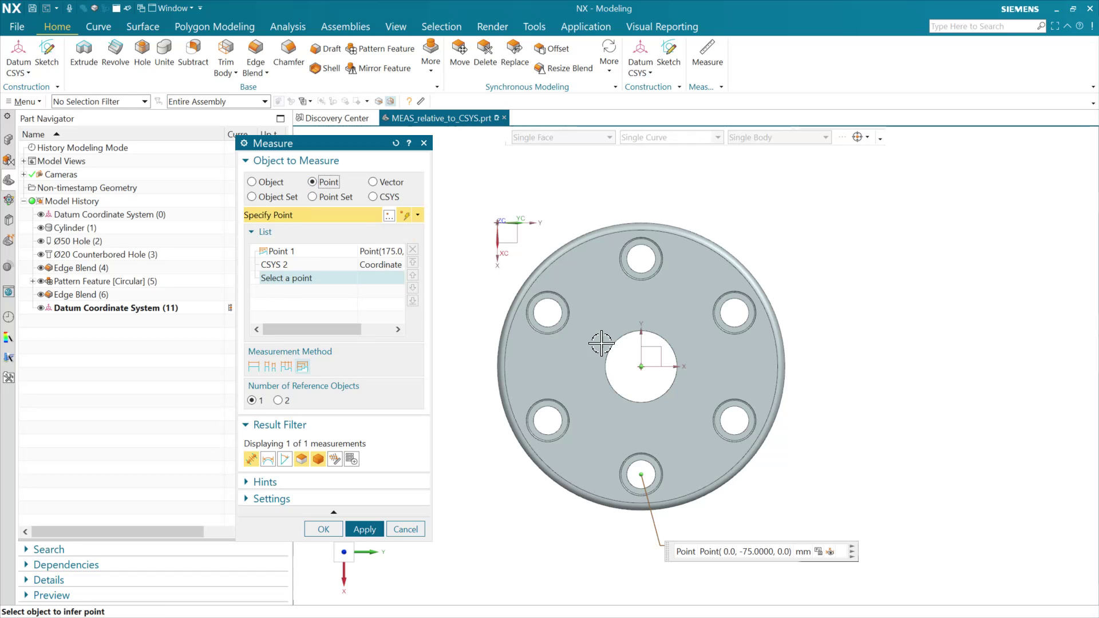
left_click(747, 325)
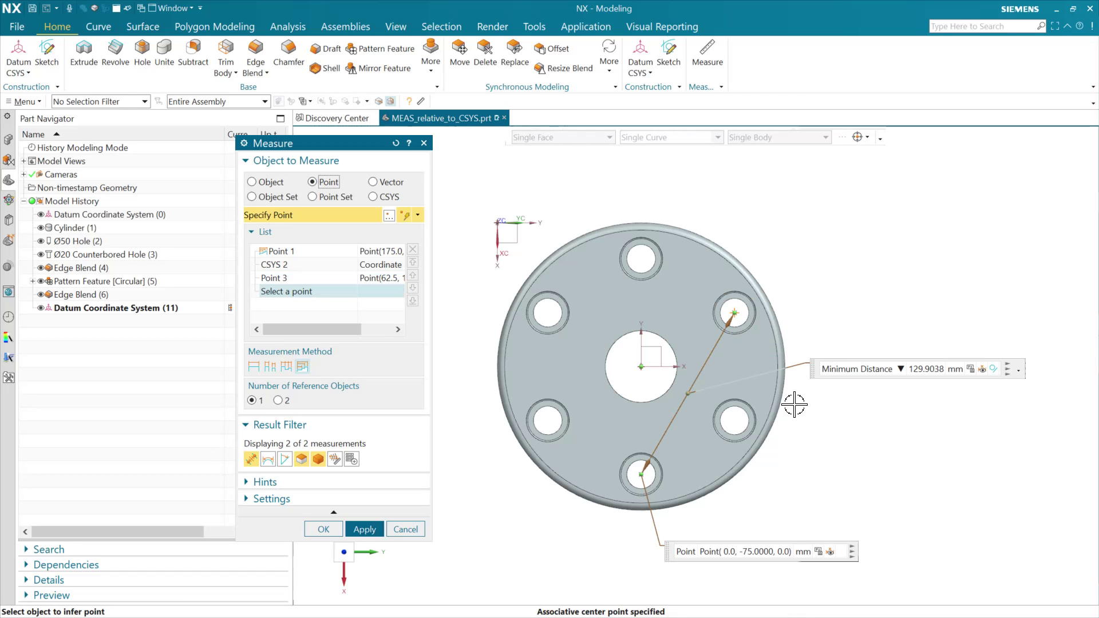
left_click(751, 405)
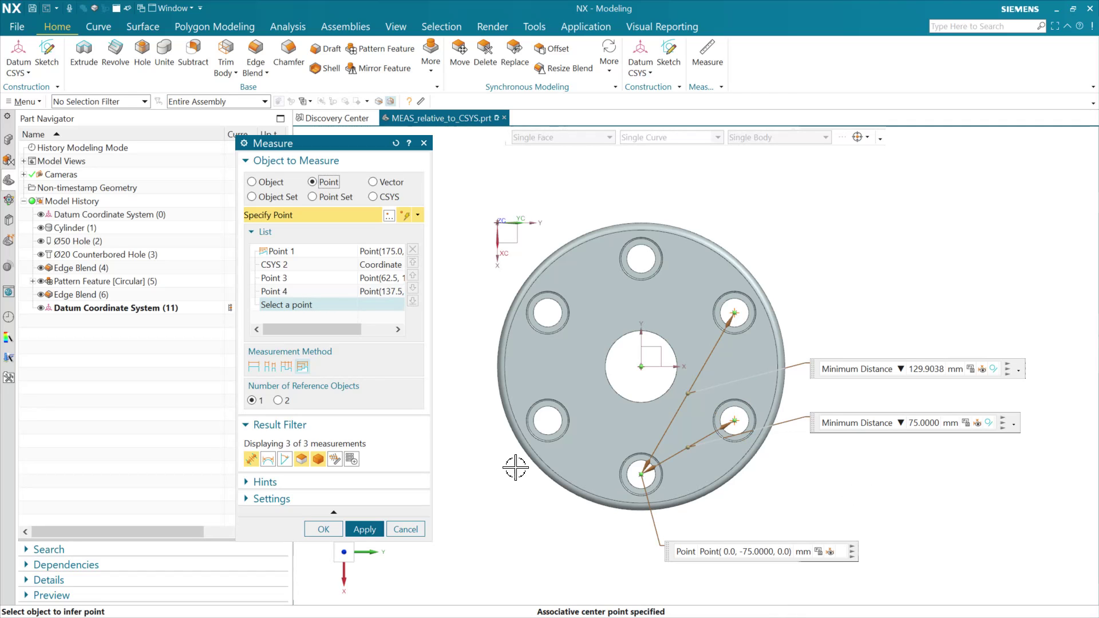
left_click(286, 267)
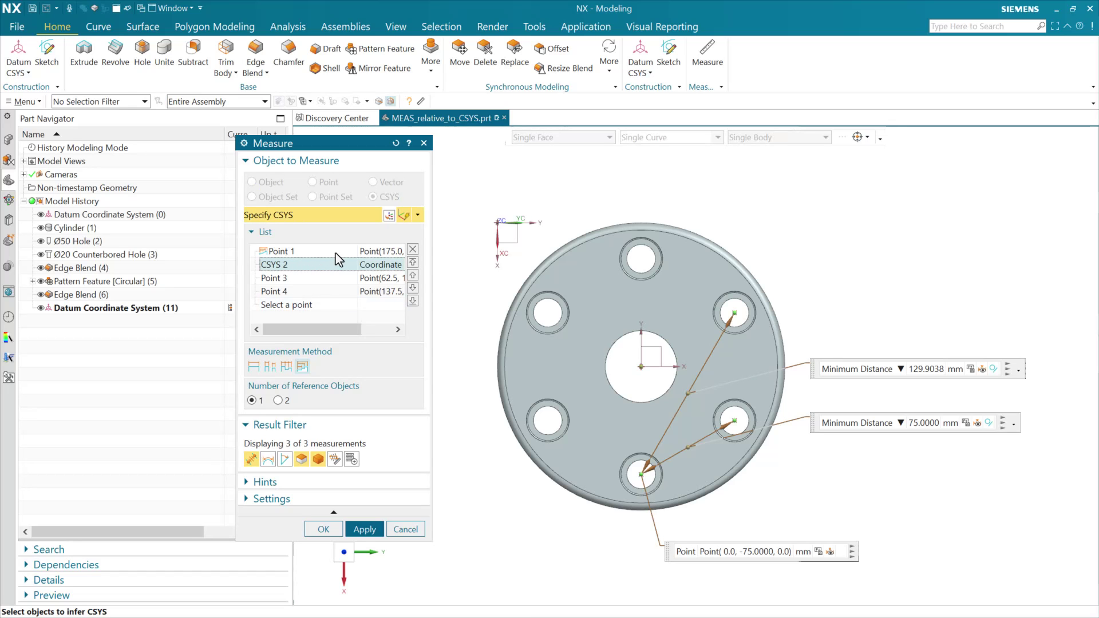
Make Datum Coordinate System (11) the reference for all hole-centre points, e.g. (64.9519, 37.5000, 0.0) mm
left_click(412, 262)
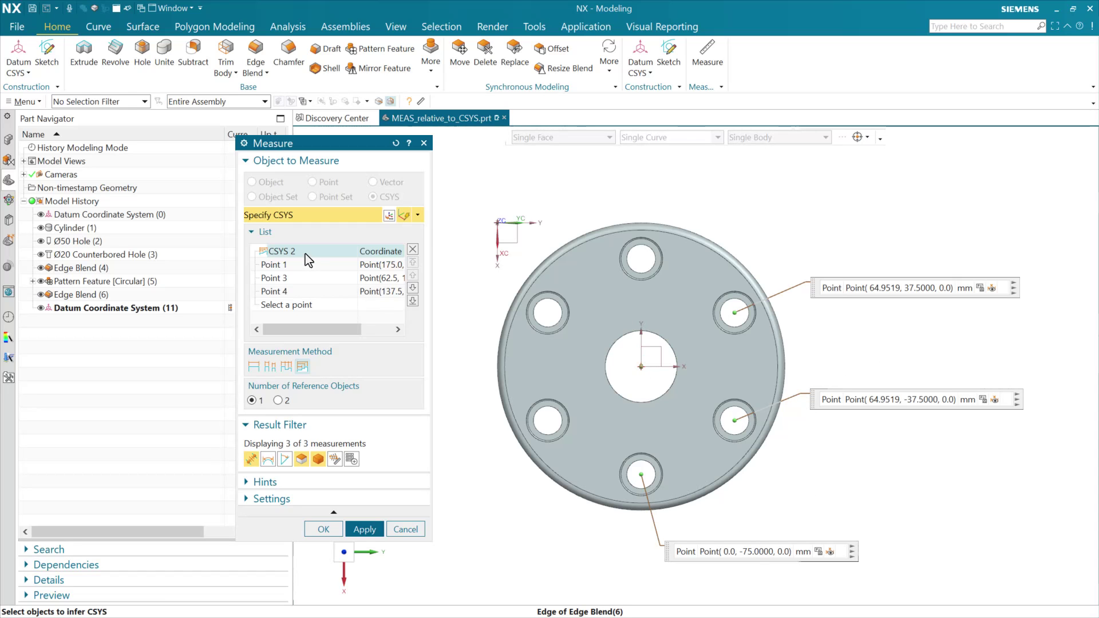
left_click(660, 250)
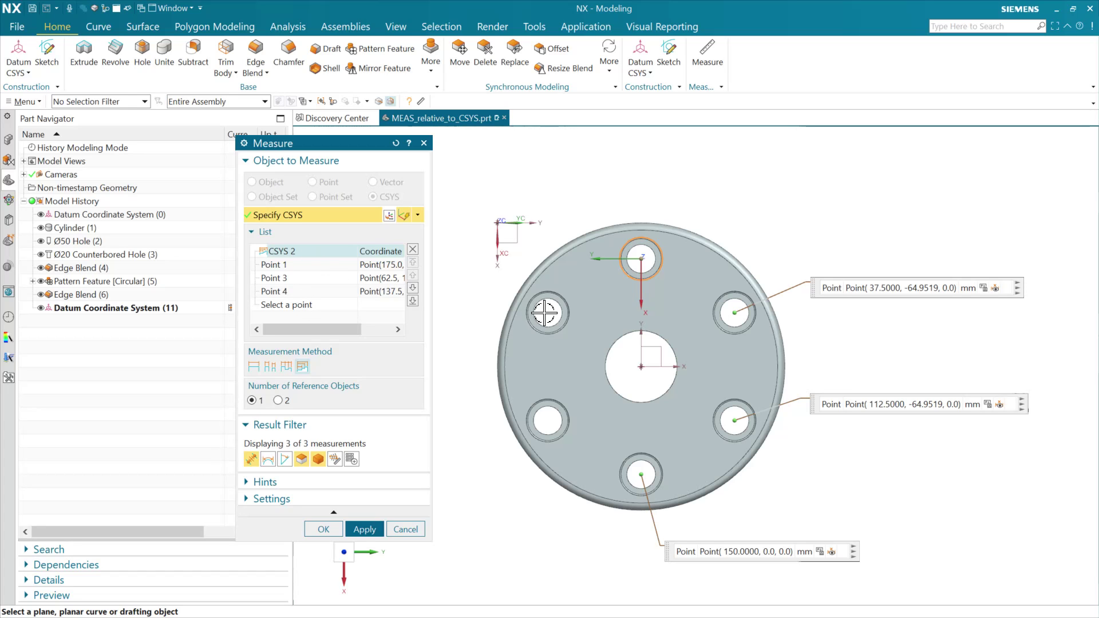
left_click(644, 366)
scroll(641, 368, "down", 1)
left_click(641, 368)
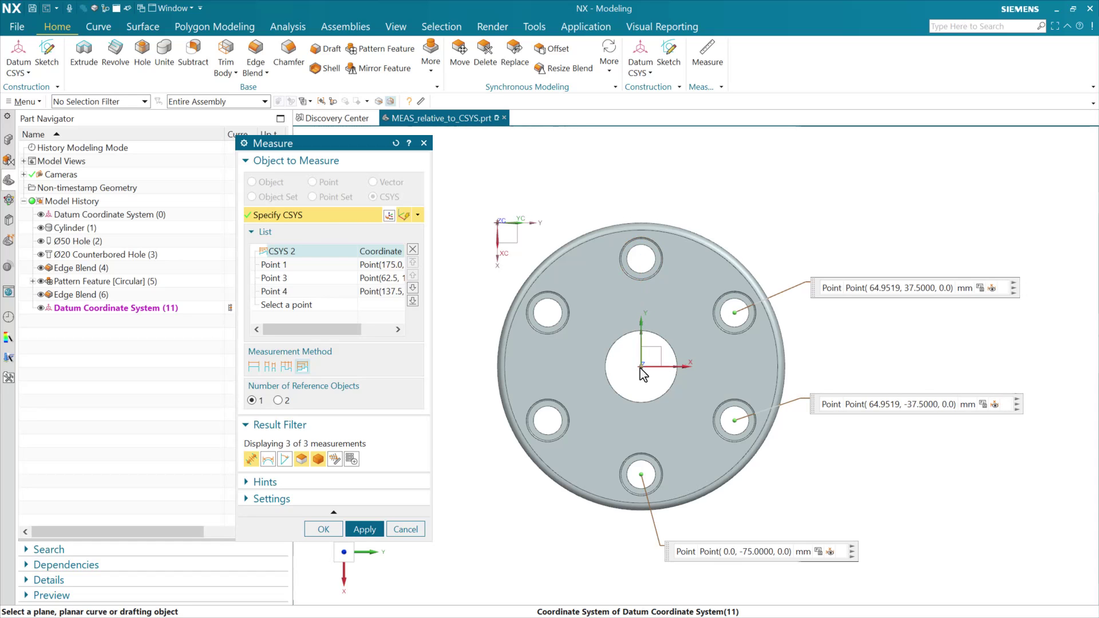
left_click(309, 308)
Add the top hole's arc centre as Point 5, measuring (0.0, 75.0000, 0.0) mm
left_click(639, 247)
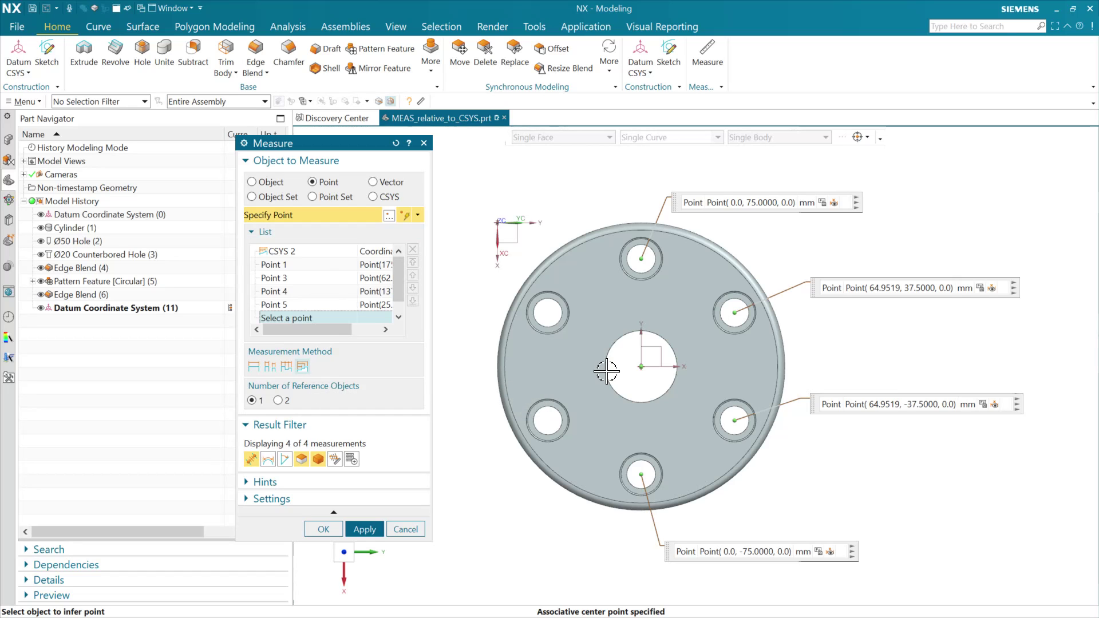
left_click(637, 369)
Turn on Associative in the Measure settings for the four hole-centre measurements
left_click(823, 203)
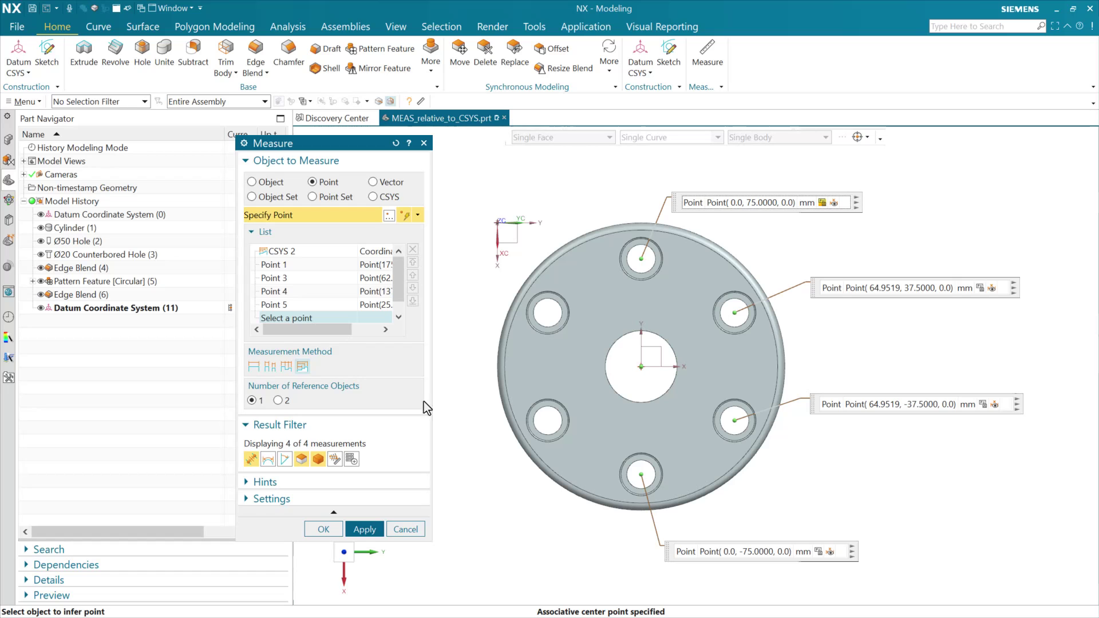
left_click(319, 499)
left_click(285, 430)
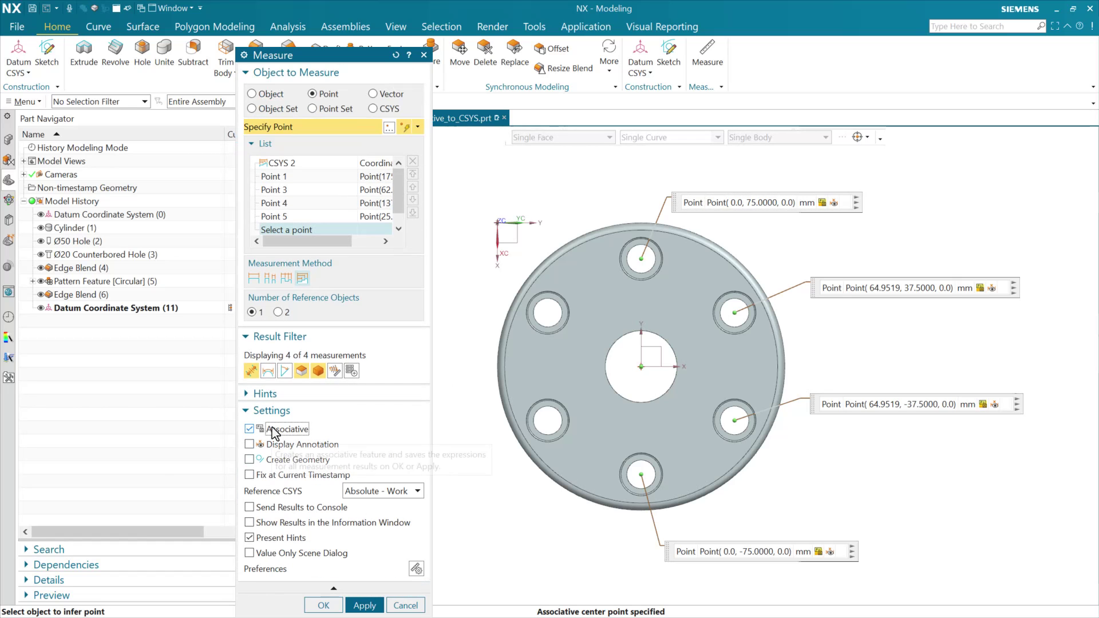
left_click(308, 415)
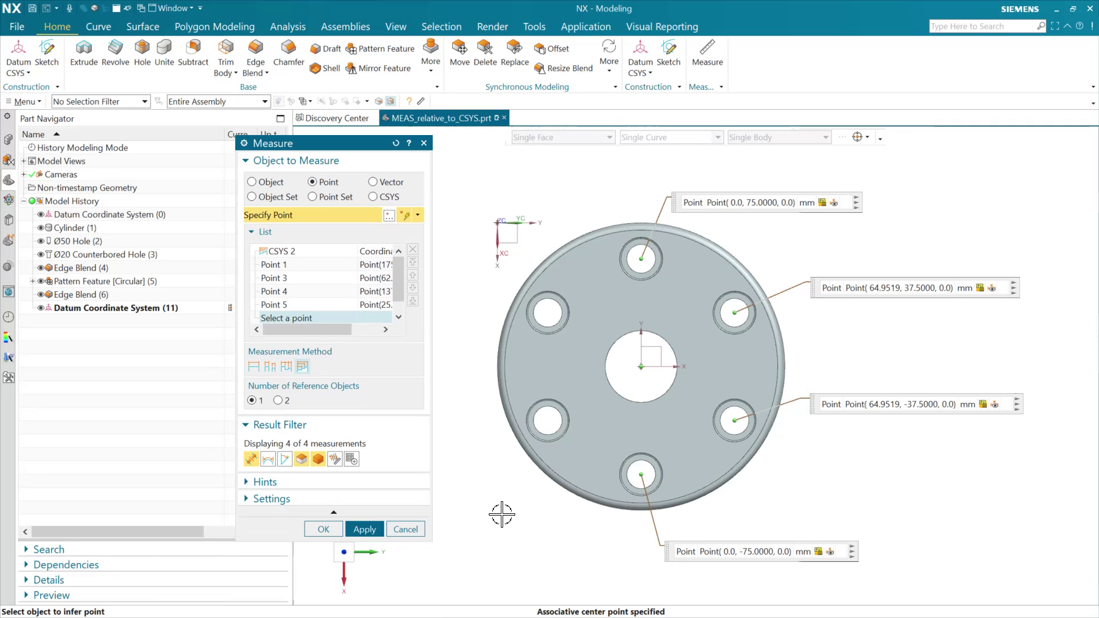